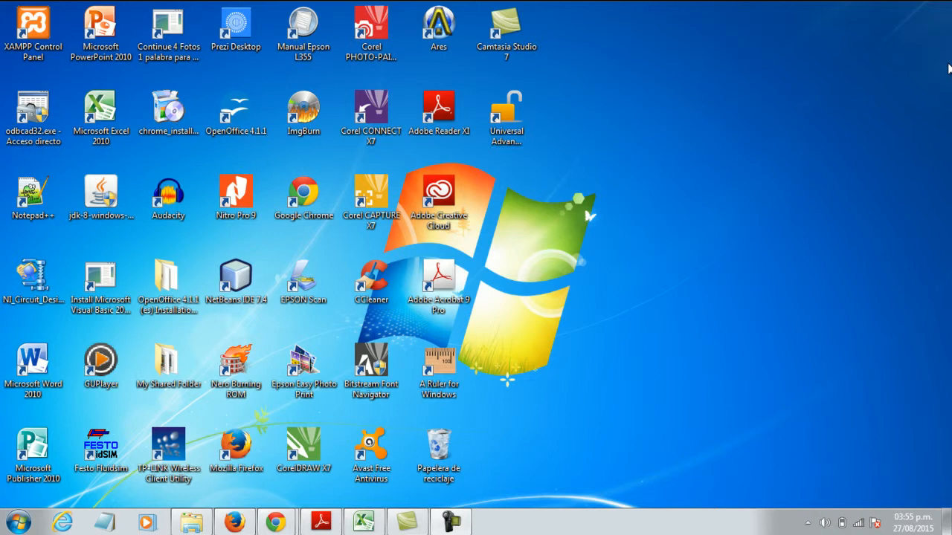
# Switch to the blank Excel workbook Libro1.
pyautogui.click(361, 525)
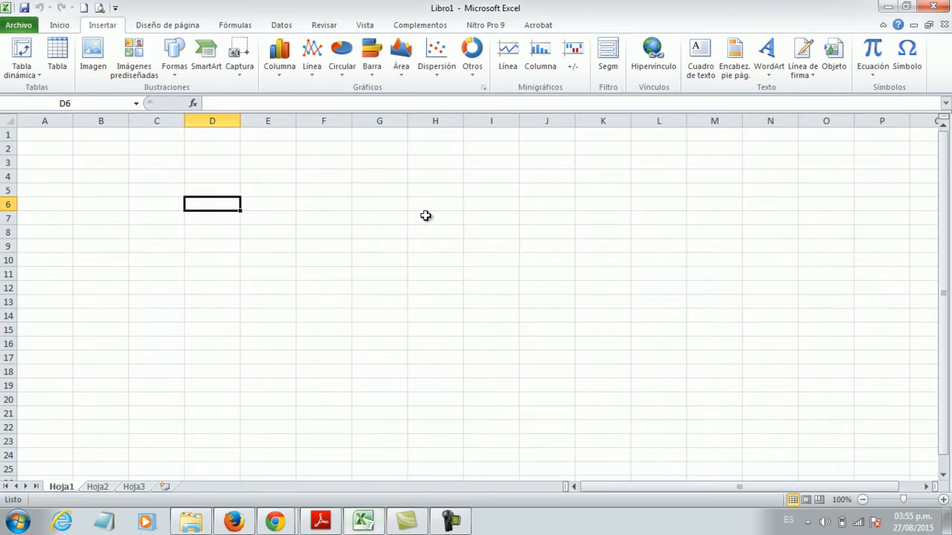
pyautogui.click(424, 215)
pyautogui.click(59, 25)
pyautogui.click(162, 208)
pyautogui.moveTo(74, 165); pyautogui.dragTo(63, 168)
pyautogui.click(46, 139)
pyautogui.click(97, 214)
pyautogui.click(152, 160)
# Enter the column headings Nombre, Apellido, Ciudad and Edad in cells A1 to D1.
pyautogui.click(51, 136)
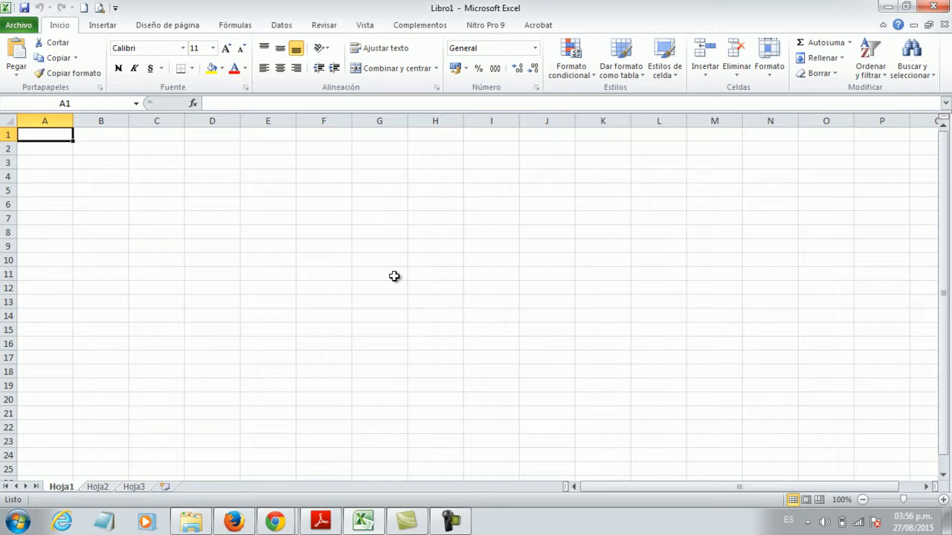
pyautogui.write('Nombre')
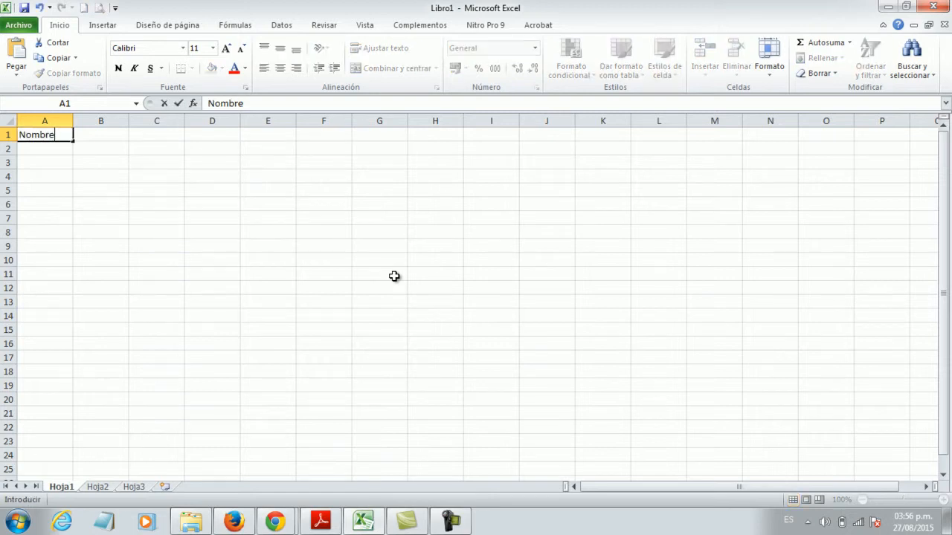
pyautogui.press('Tab')
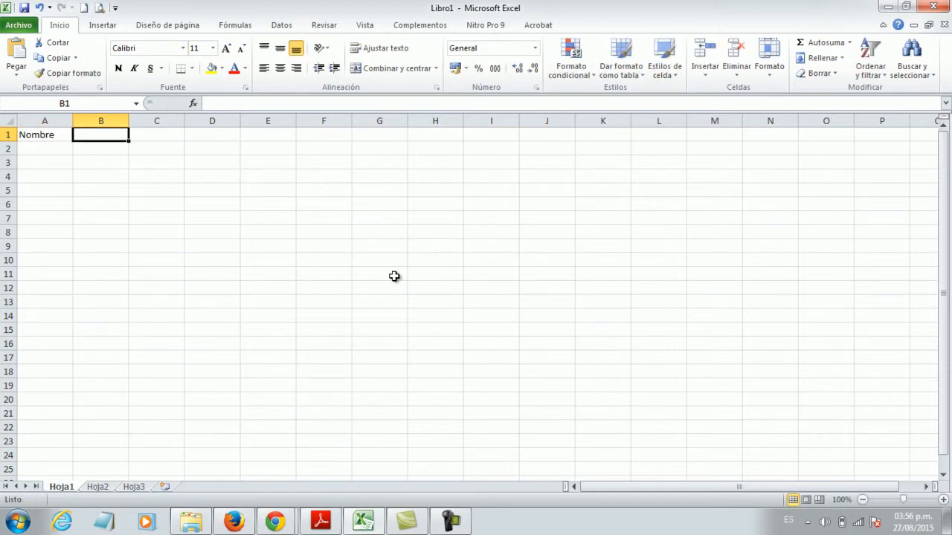
pyautogui.write('Apellido')
pyautogui.press('Tab')
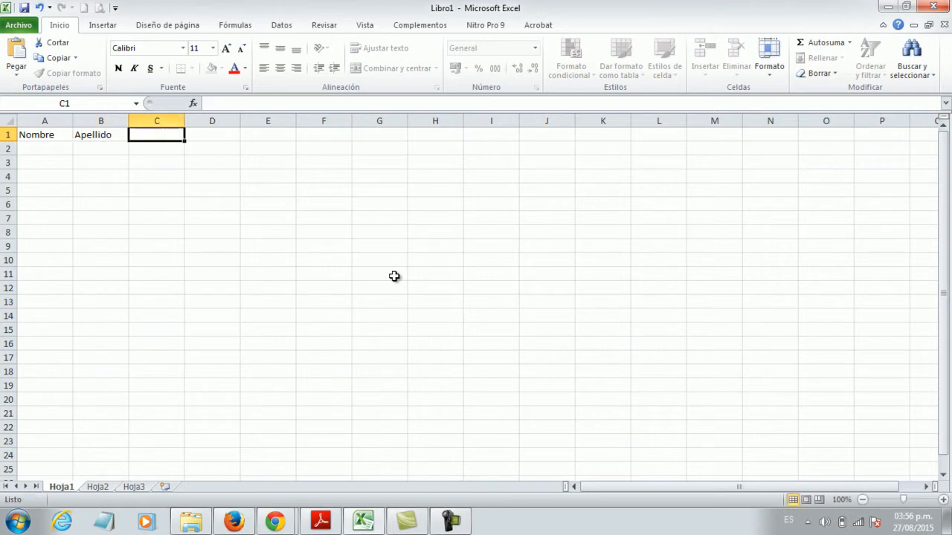
pyautogui.write('Ciudad')
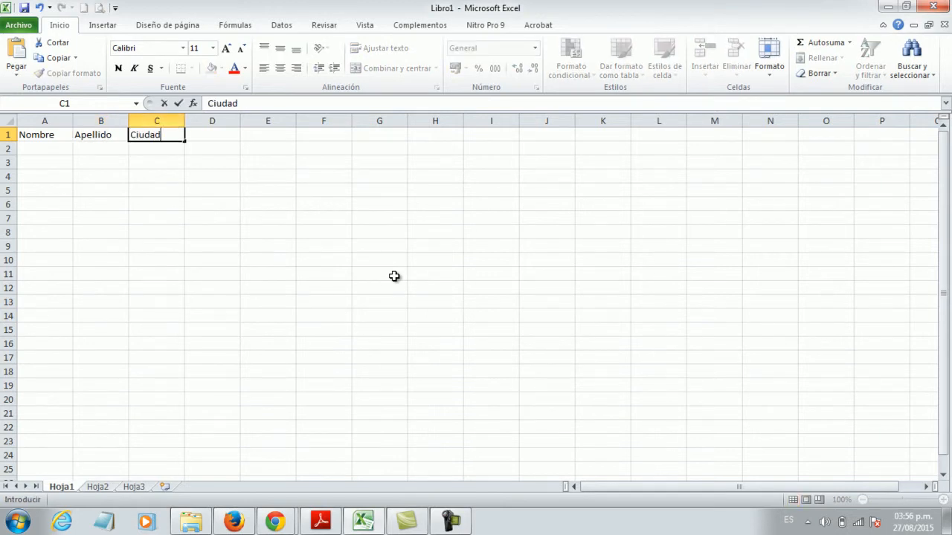
pyautogui.press('Tab')
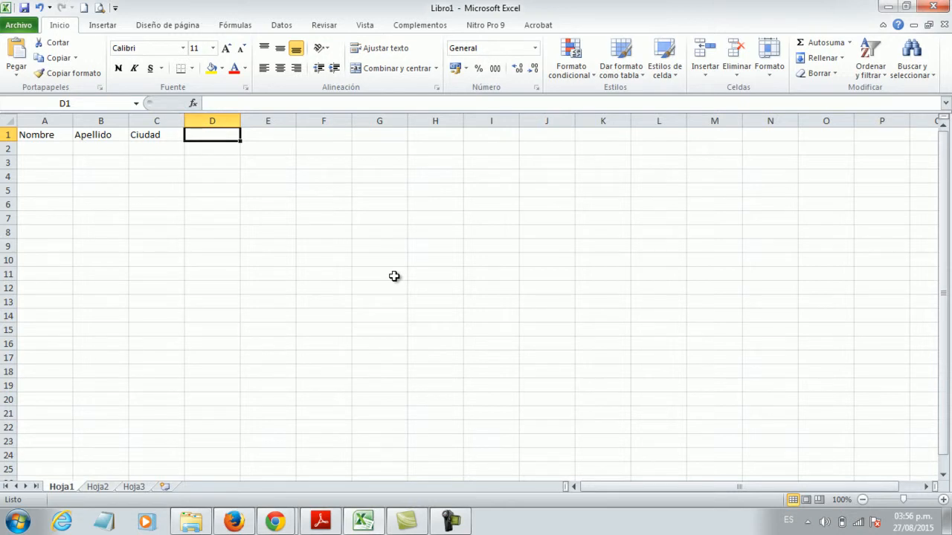
pyautogui.write('Edad')
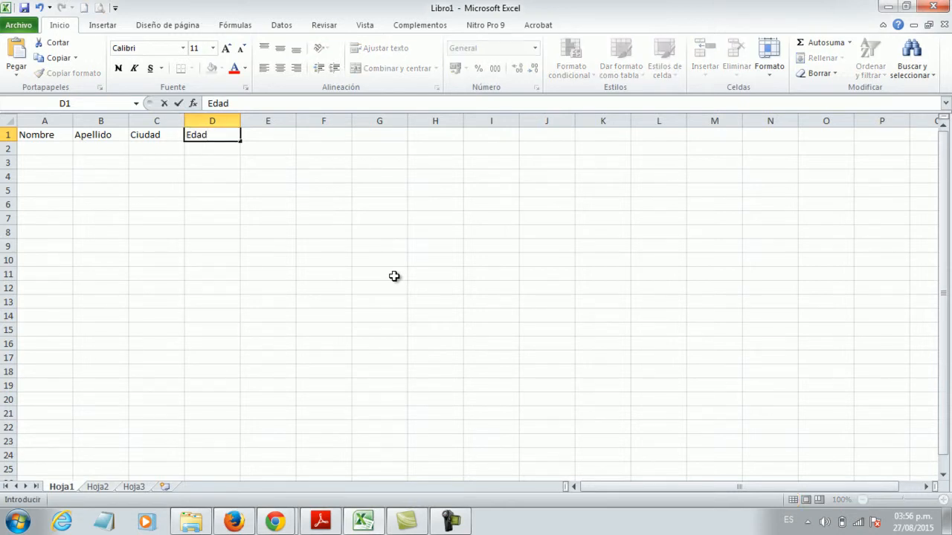
pyautogui.press('Return')
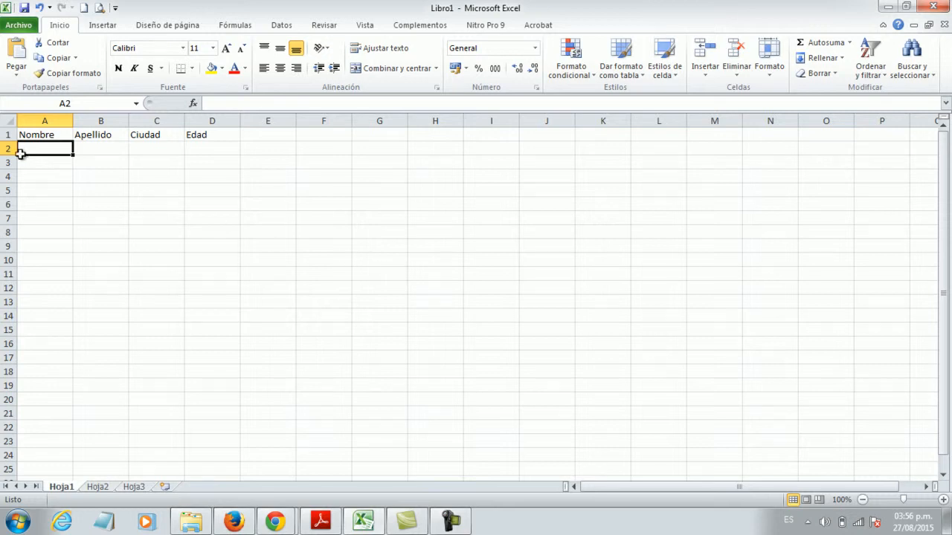
# Convert the heading range A1:D1 into a table, specifying that the table has headers.
pyautogui.click(99, 195)
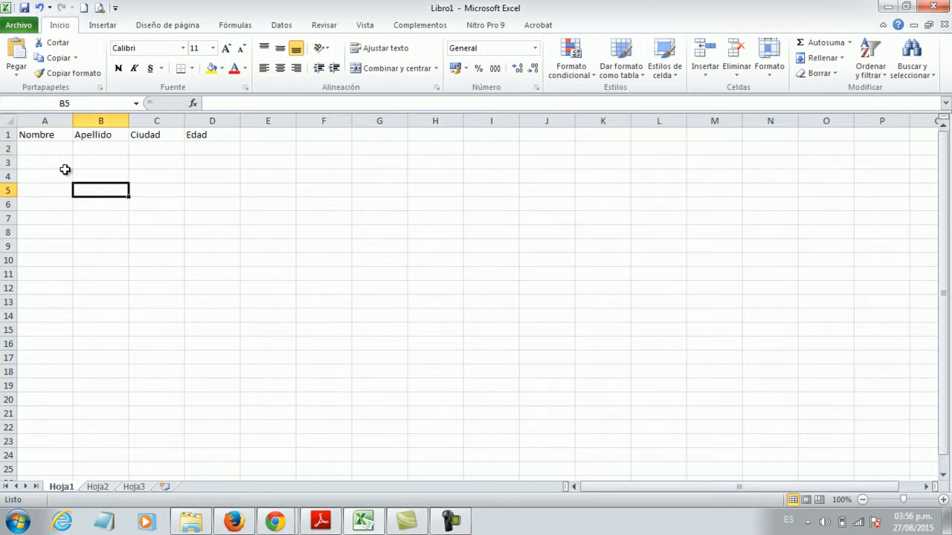
pyautogui.moveTo(31, 134); pyautogui.dragTo(204, 135)
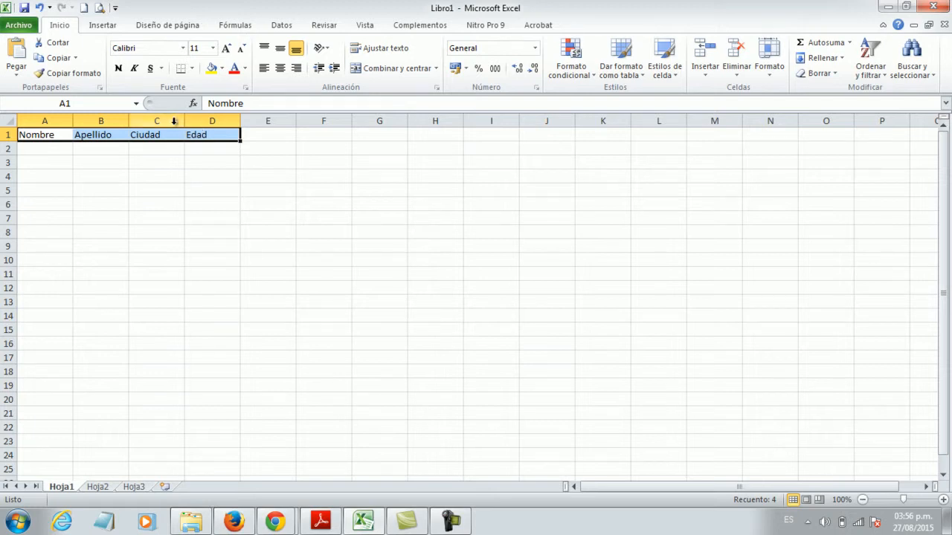
pyautogui.click(106, 28)
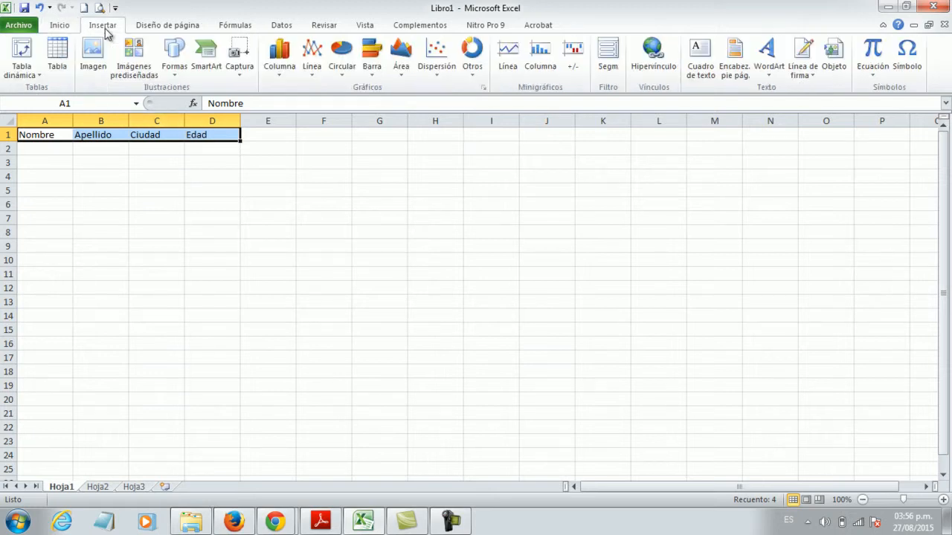
pyautogui.click(58, 61)
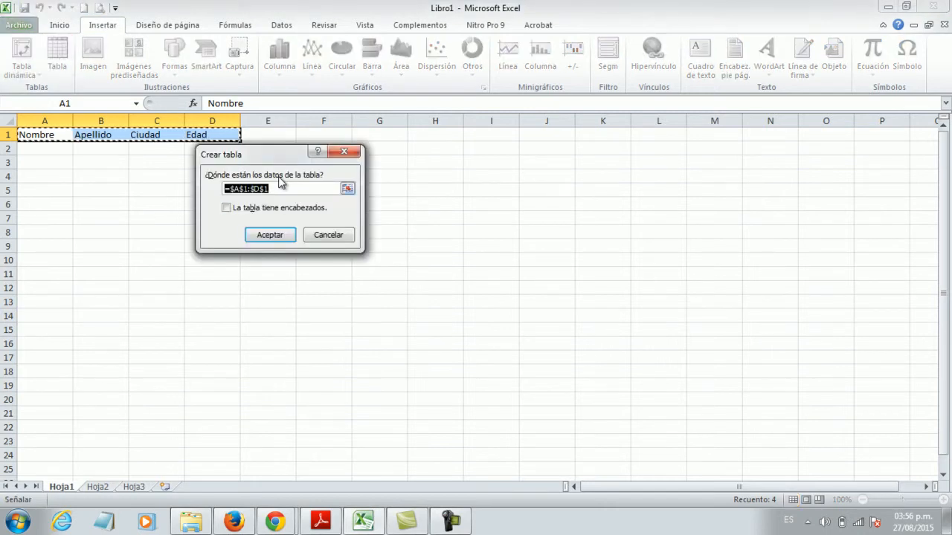
pyautogui.moveTo(256, 156); pyautogui.dragTo(391, 144)
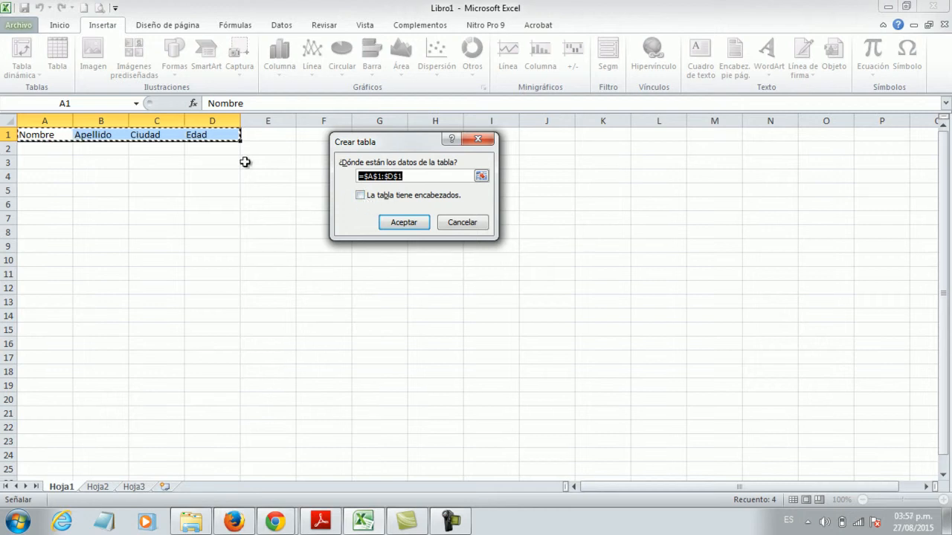
pyautogui.click(361, 196)
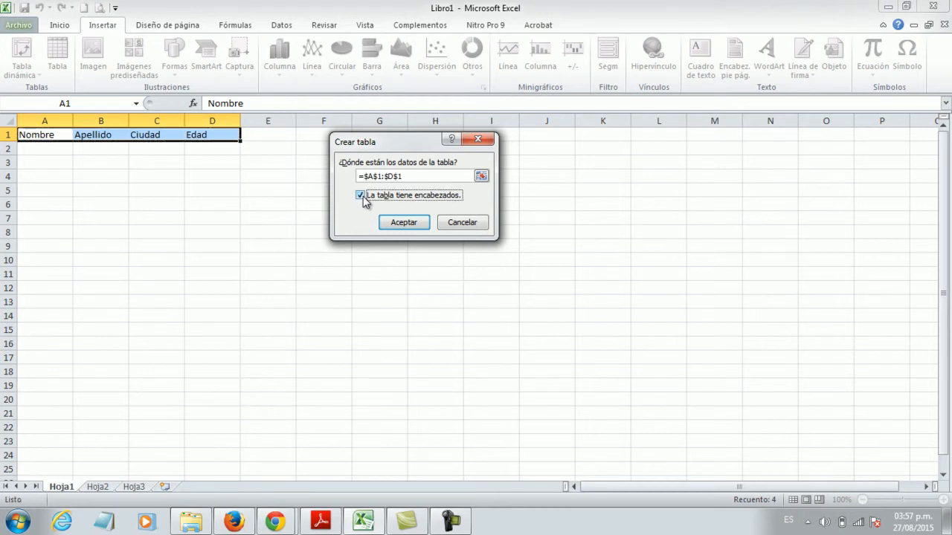
pyautogui.click(401, 223)
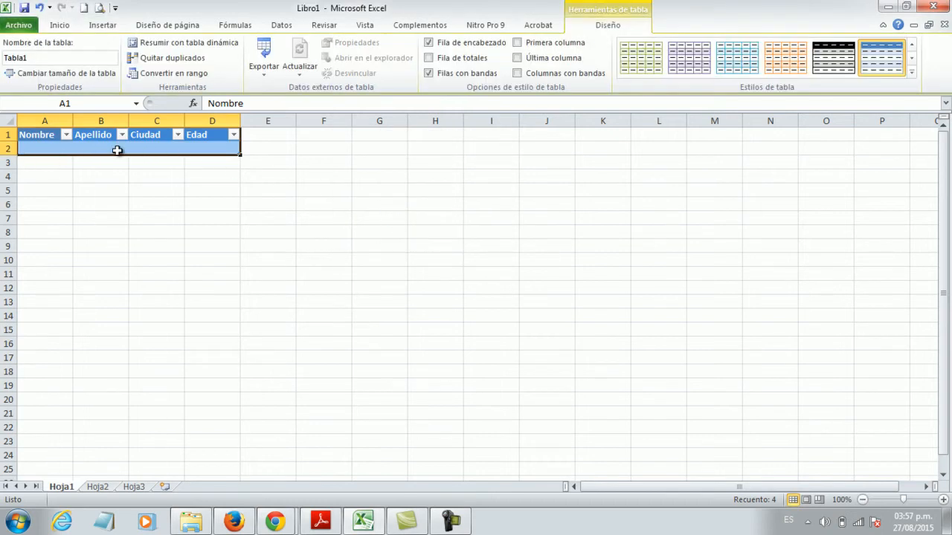
pyautogui.click(215, 180)
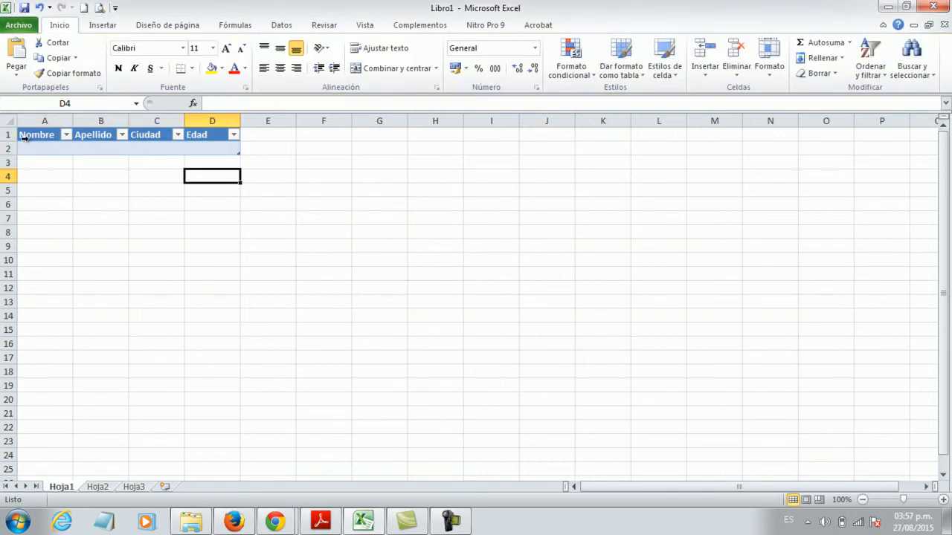
pyautogui.click(42, 150)
pyautogui.click(107, 148)
pyautogui.click(148, 149)
pyautogui.click(204, 148)
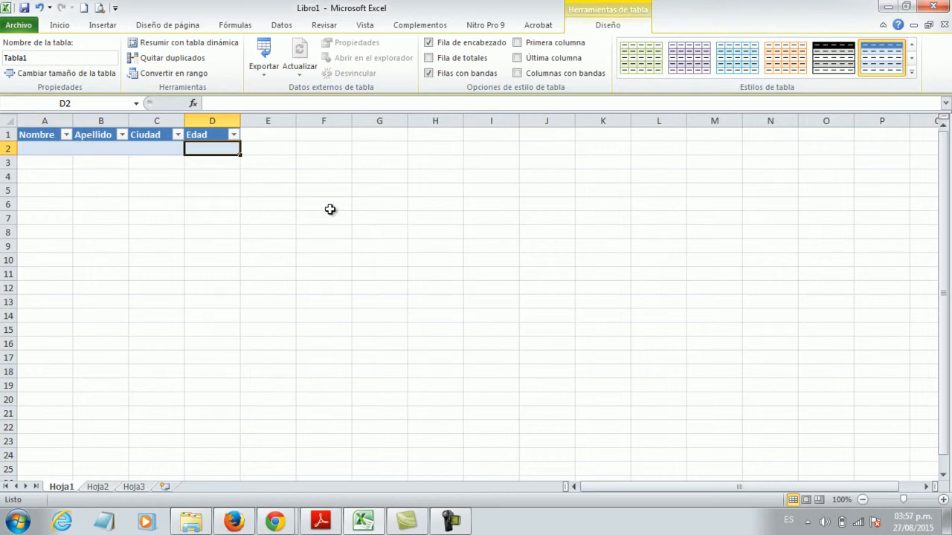
pyautogui.click(127, 174)
pyautogui.click(110, 164)
pyautogui.click(37, 147)
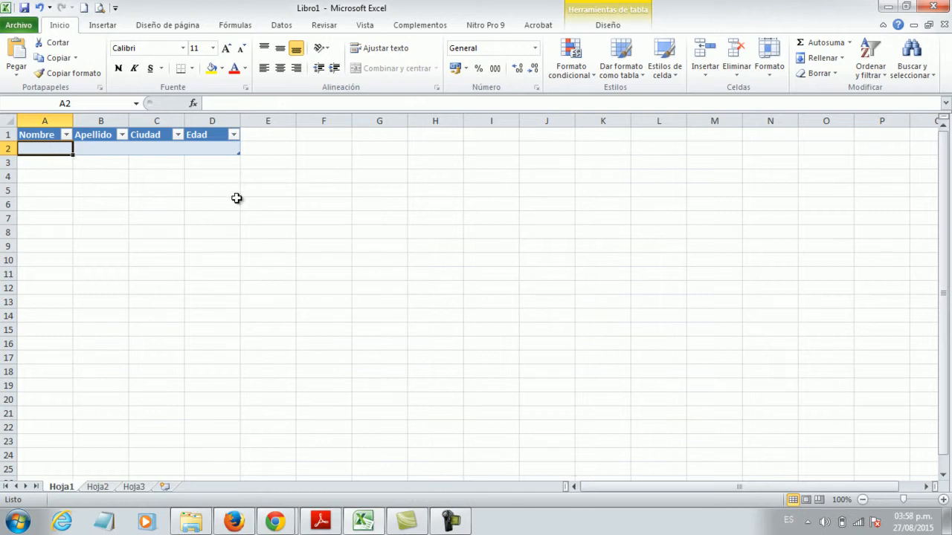
pyautogui.click(452, 523)
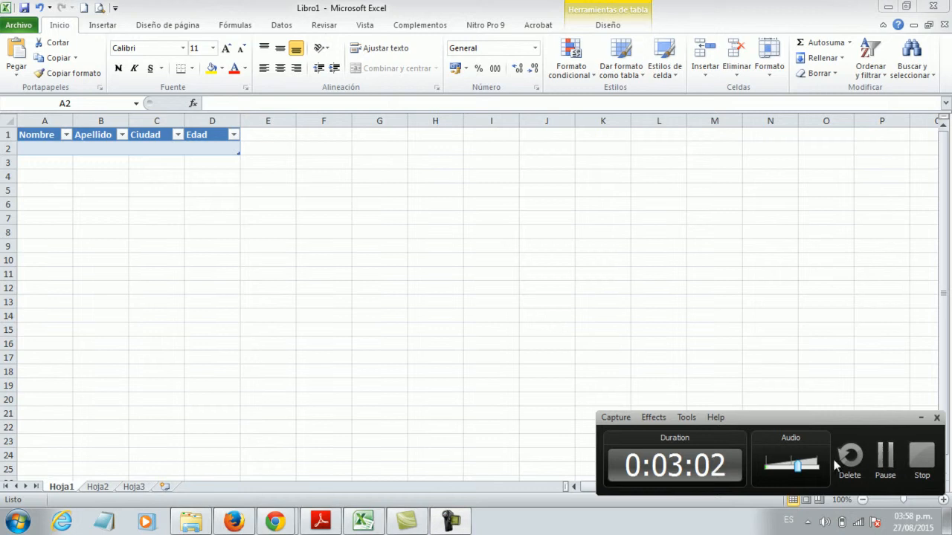
pyautogui.click(885, 461)
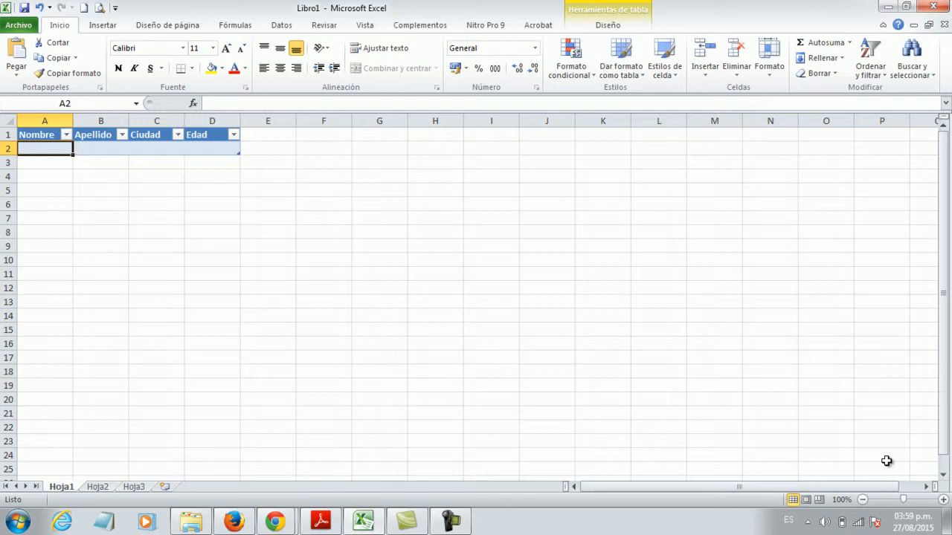
# Enter the first person's first name in A2 and last name in B2 of the table.
pyautogui.write('Mart')
pyautogui.press('BackSpace')
pyautogui.press('BackSpace')
pyautogui.write('ía')
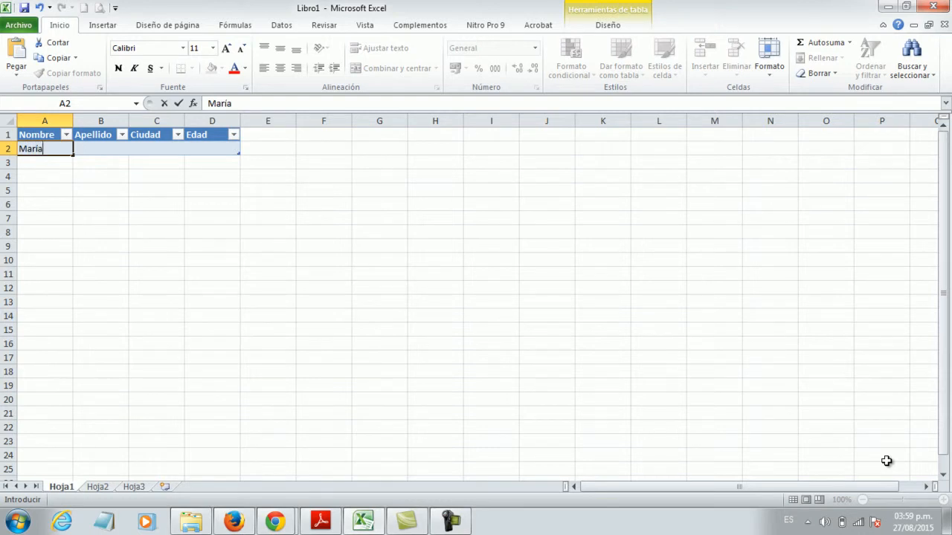
pyautogui.press('Tab')
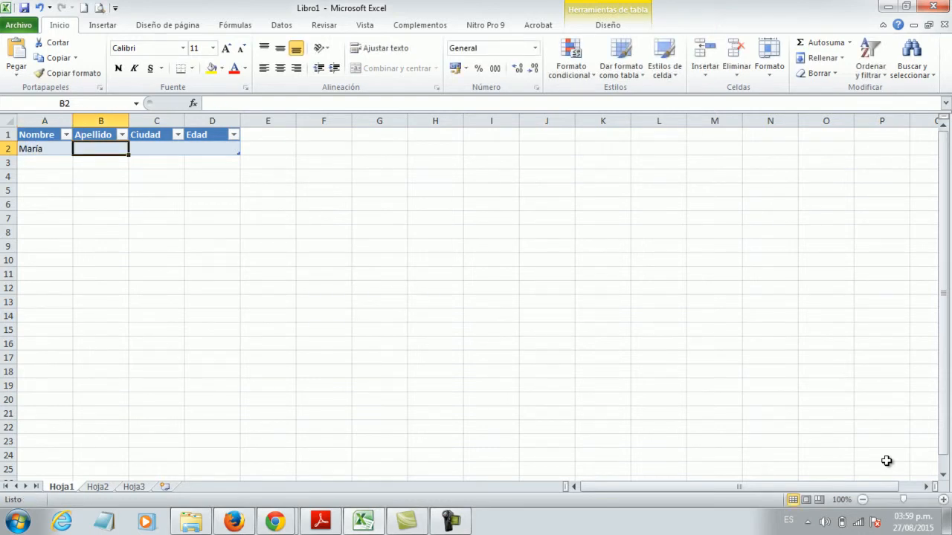
pyautogui.write('Bay')
pyautogui.write('o')
pyautogui.press('BackSpace')
pyautogui.write('ona')
pyautogui.press('Tab')
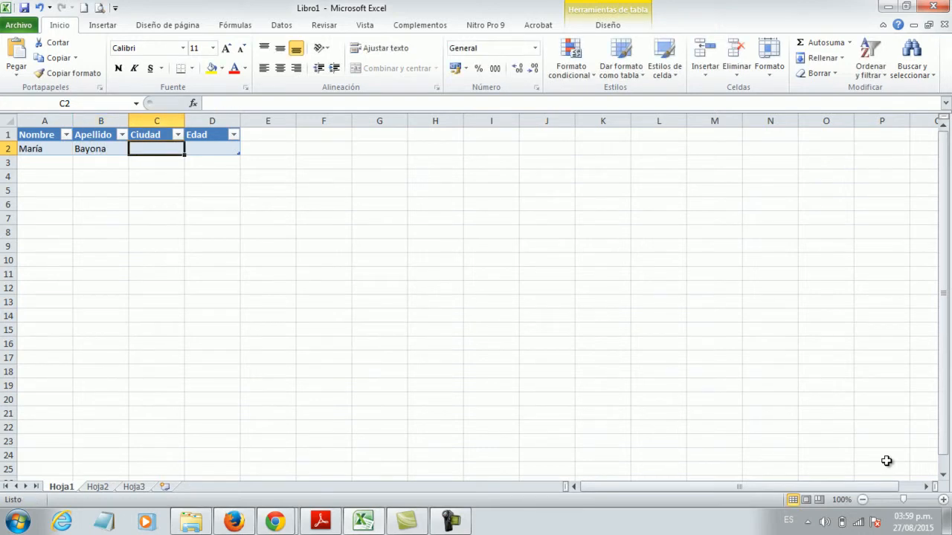
# Complete the first record in row 2 with the city Lima and the age 25.
pyautogui.write('Lima')
pyautogui.press('Tab')
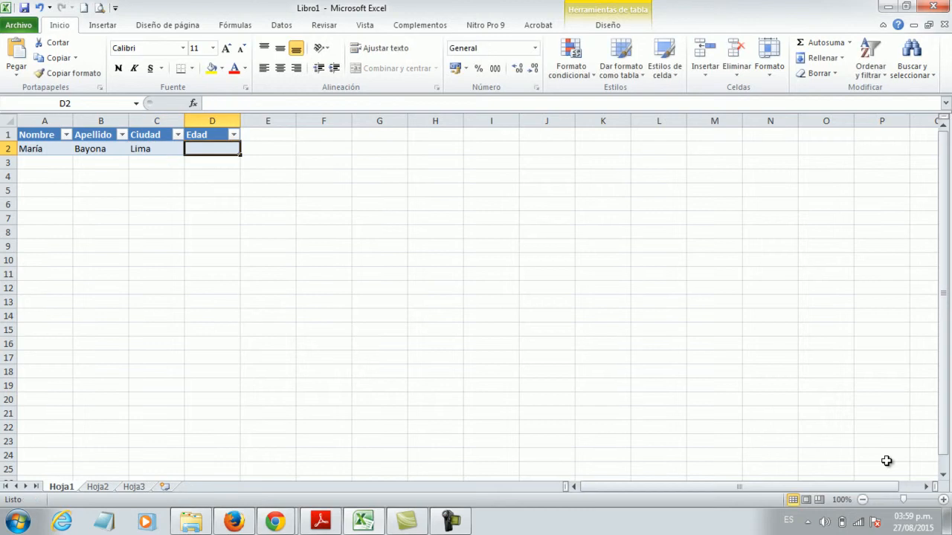
pyautogui.write('25')
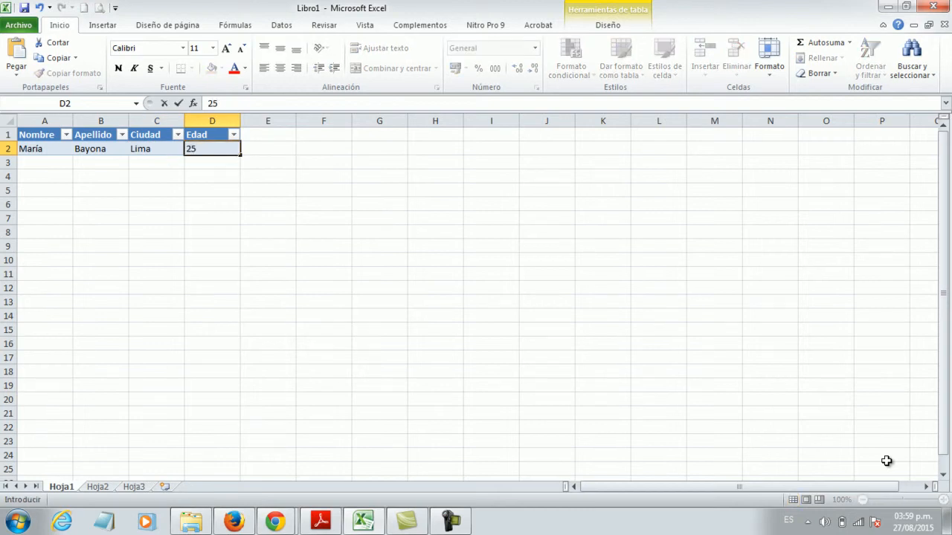
pyautogui.press('Return')
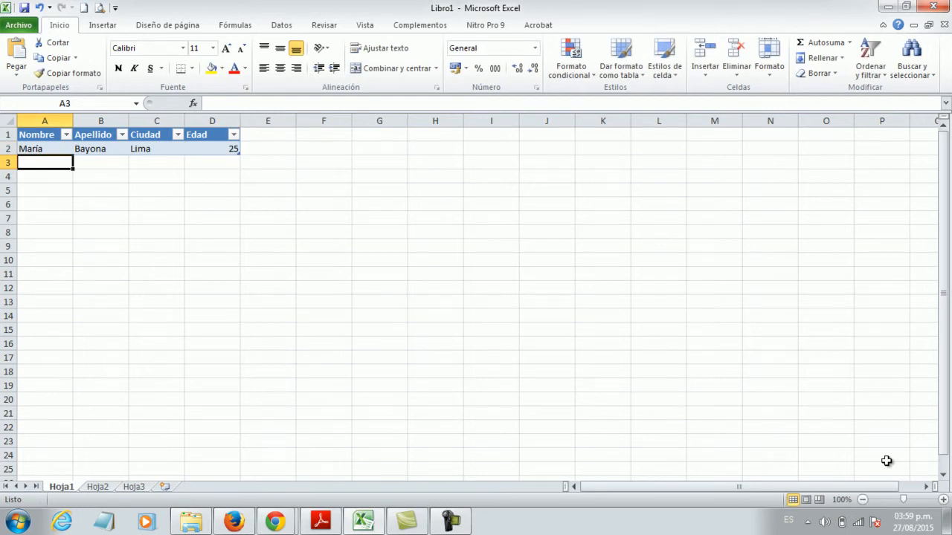
pyautogui.press('Down')
pyautogui.press('Down')
pyautogui.press('Down')
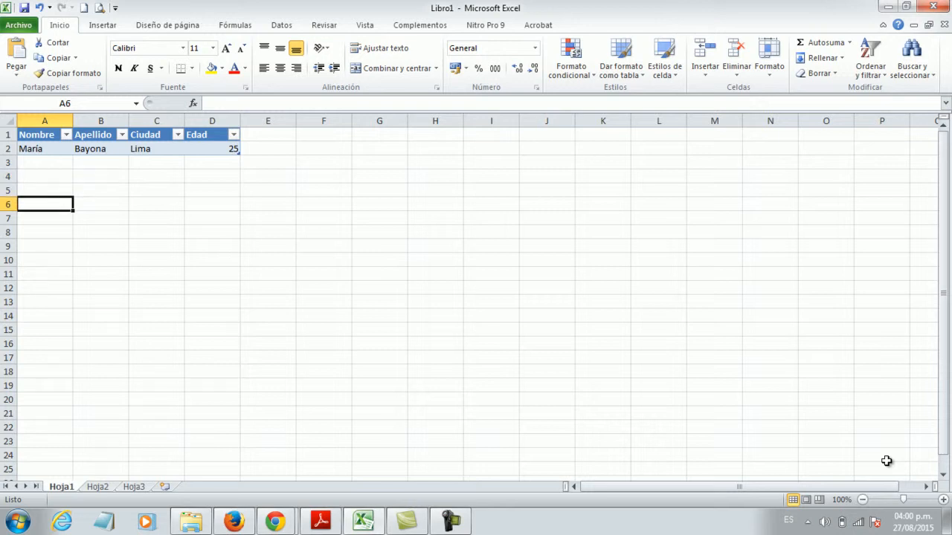
pyautogui.press('Down')
pyautogui.press('Down')
pyautogui.press('Up')
pyautogui.press('Up')
pyautogui.press('Up')
pyautogui.press('Up')
pyautogui.press('Up')
pyautogui.press('Up')
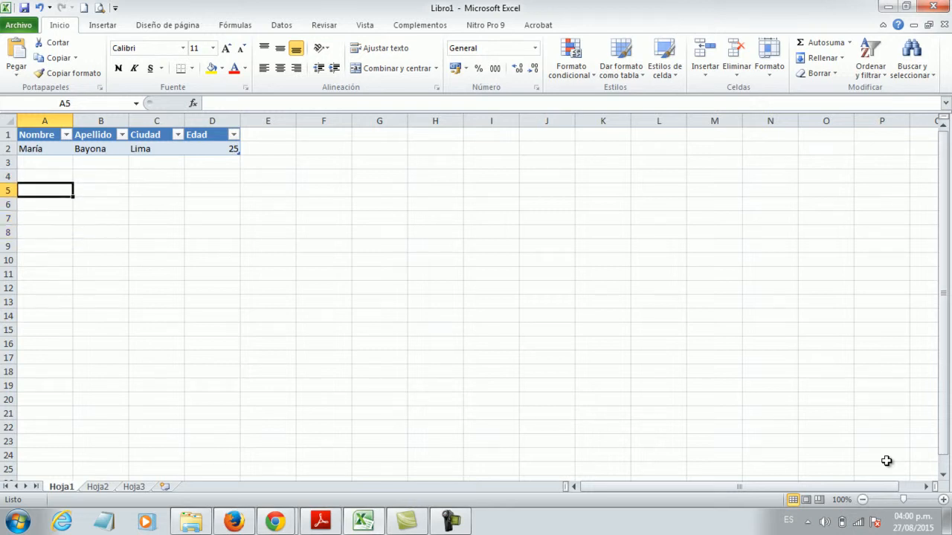
# Add a new empty row to the table below the first record, starting from its last cell D2.
pyautogui.press('Right')
pyautogui.press('Right')
pyautogui.press('Right')
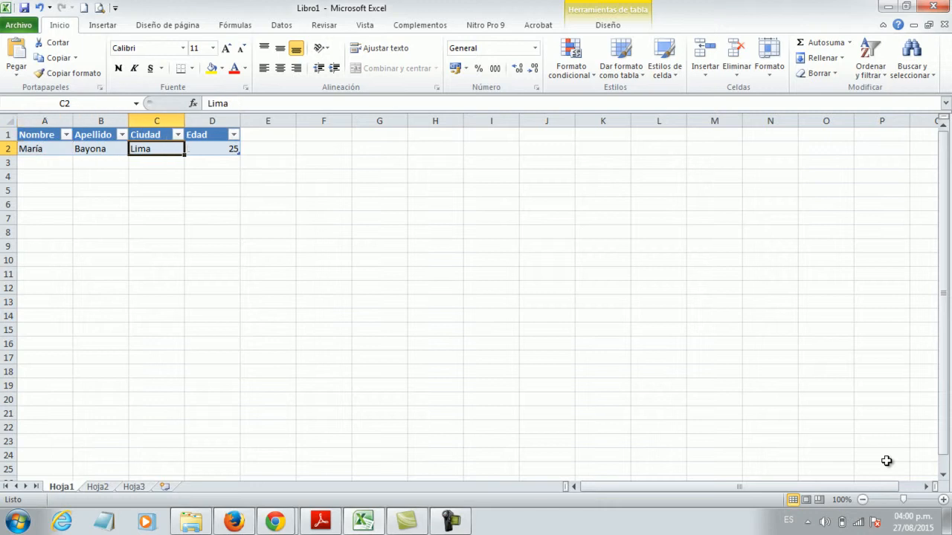
pyautogui.press('Left')
pyautogui.press('Right')
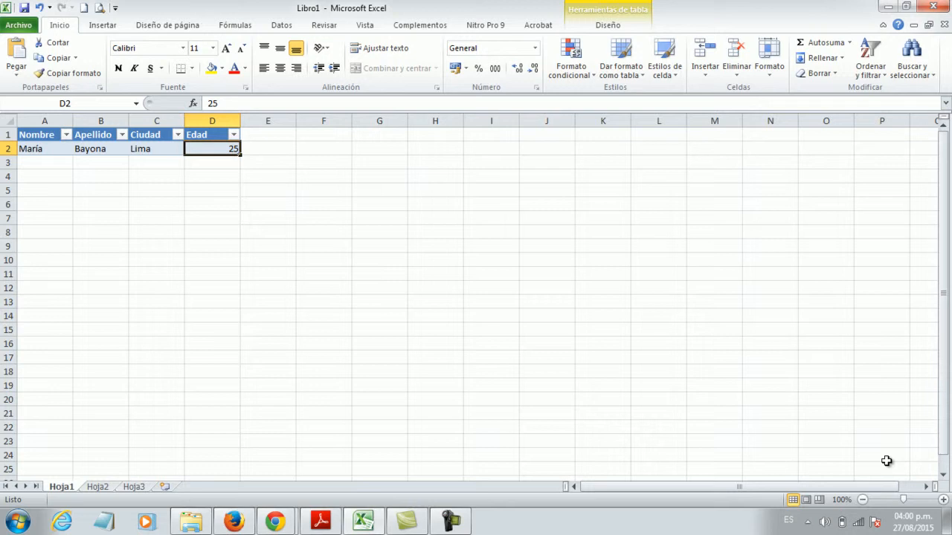
pyautogui.press('Tab')
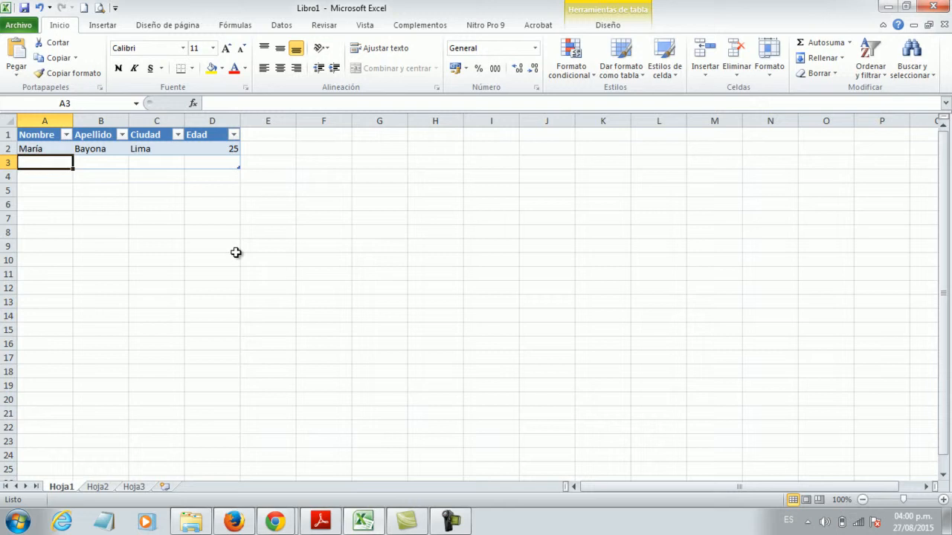
# Fill row 3 with the second person's first and last name, the city Chiclayo and the age 30, and add a new table row below.
pyautogui.write('Juan')
pyautogui.press('Tab')
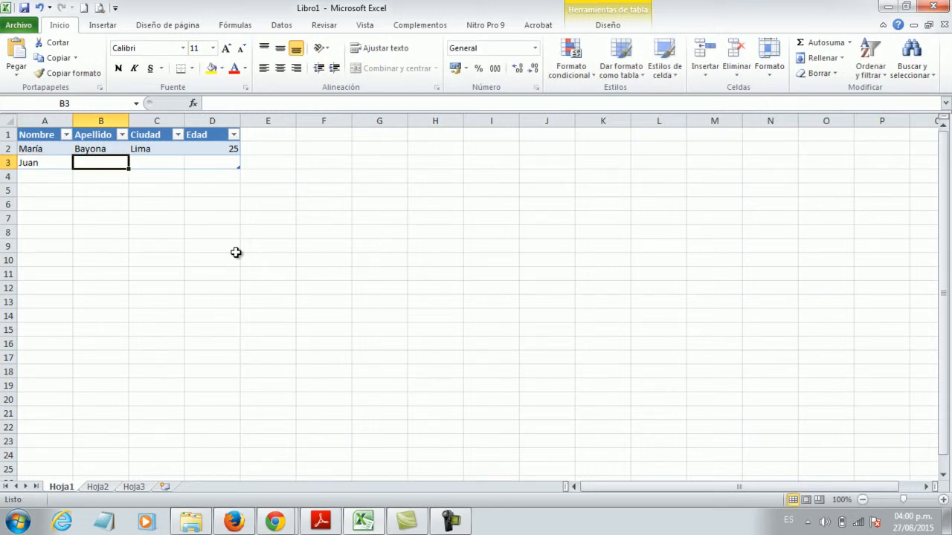
pyautogui.write('Panta')
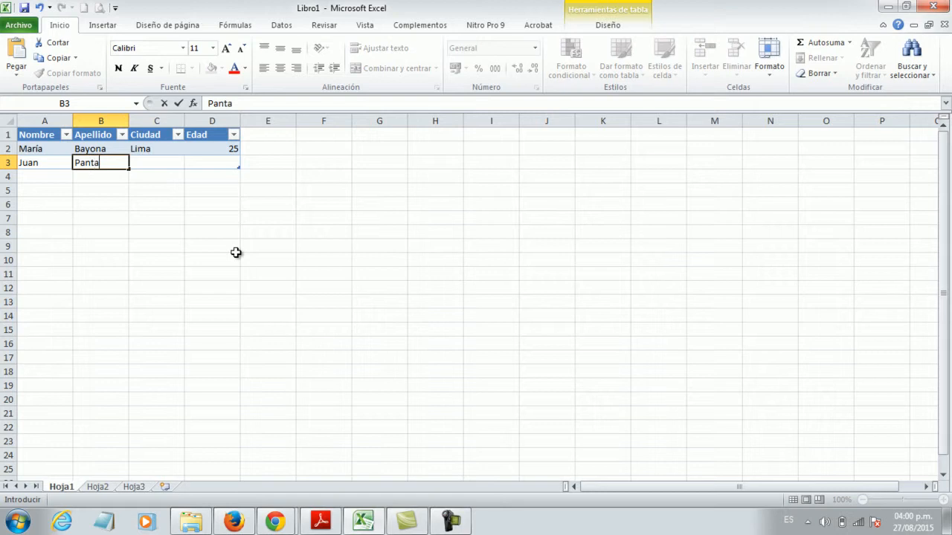
pyautogui.press('Tab')
pyautogui.write('Chiclayo')
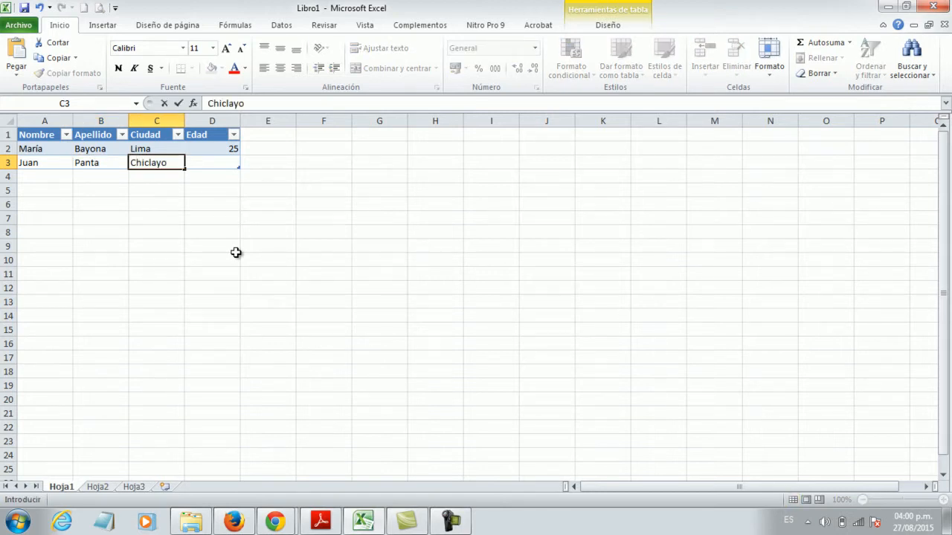
pyautogui.press('Tab')
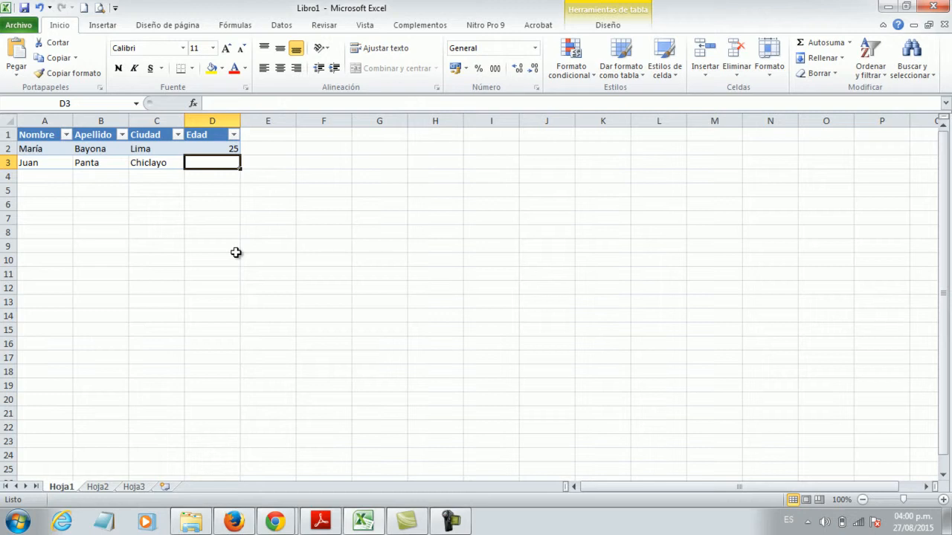
pyautogui.write('30')
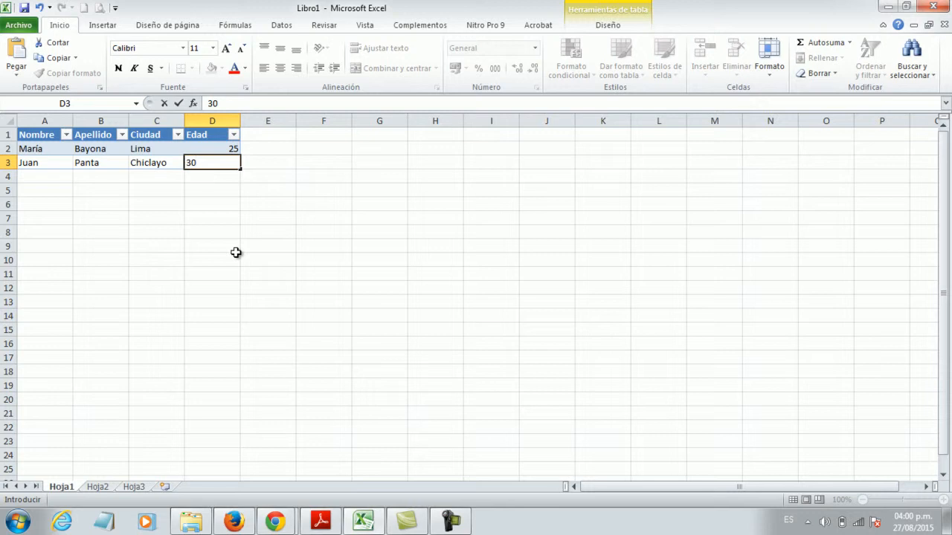
pyautogui.press('Tab')
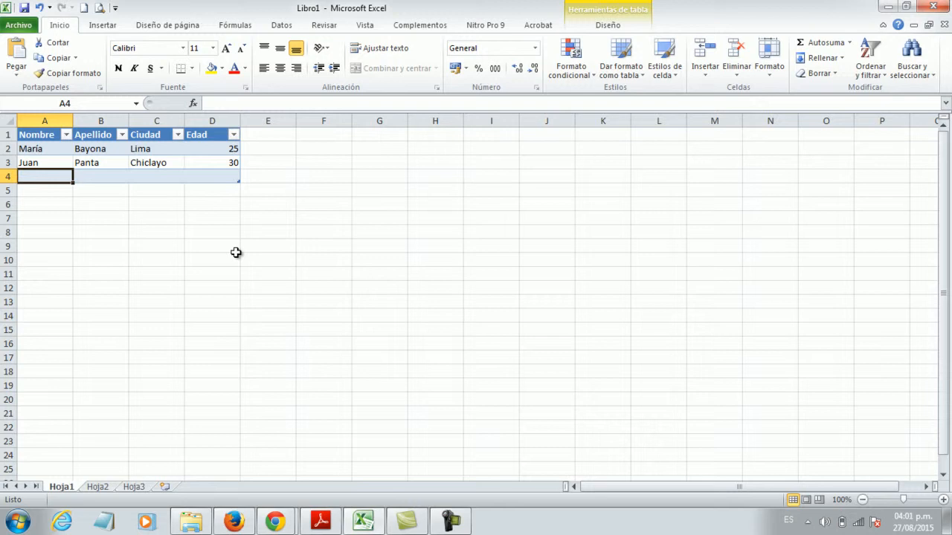
# Fill row 4 with the third person's first and last name, the city Piura and the age 23.
pyautogui.write('Sandra')
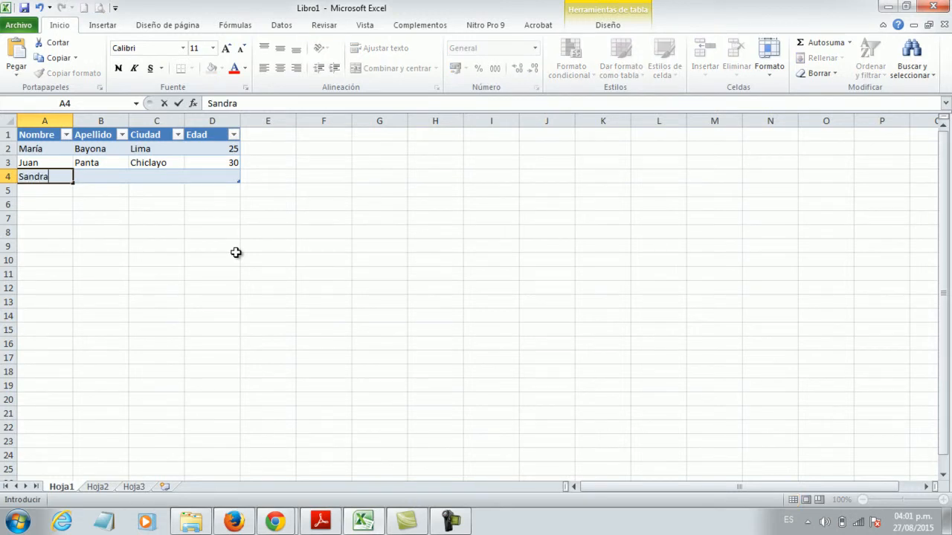
pyautogui.press('Tab')
pyautogui.write('Benites')
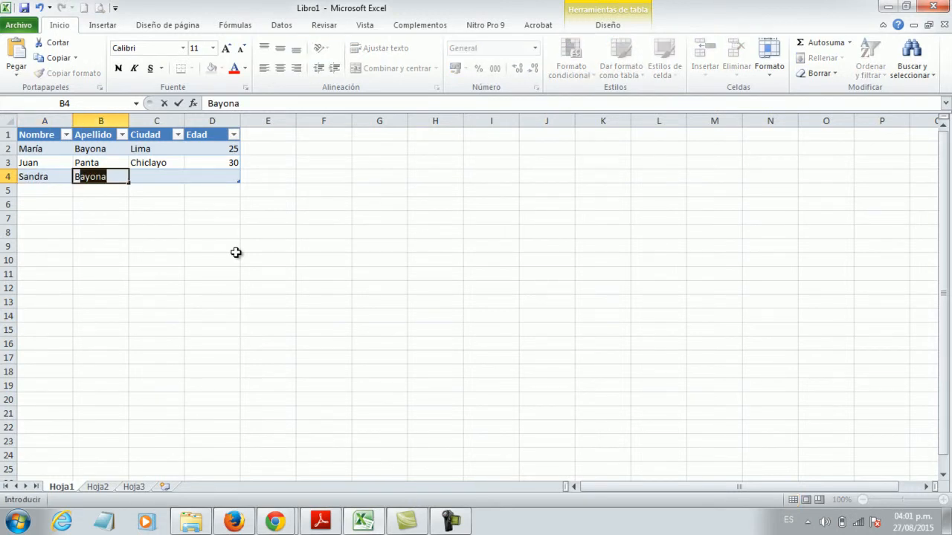
pyautogui.press('Tab')
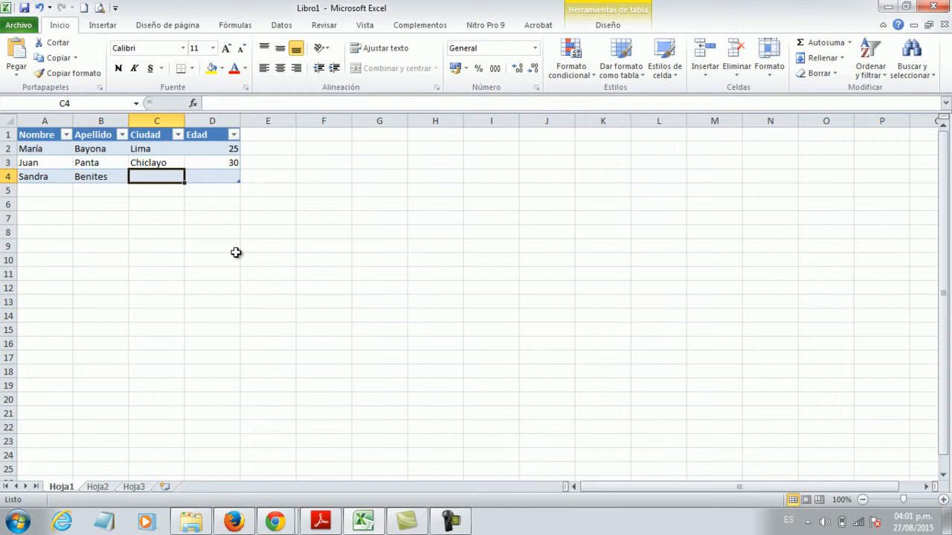
pyautogui.write('Piura')
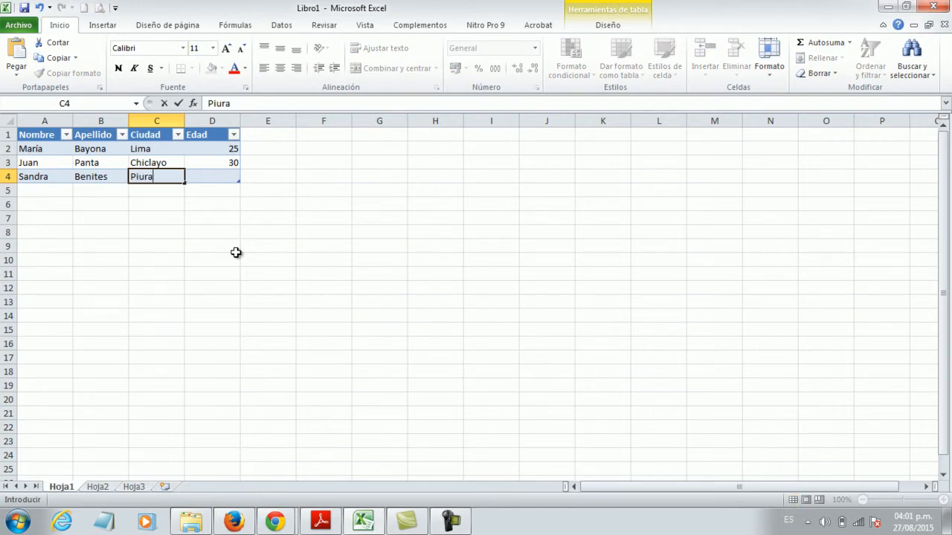
pyautogui.press('Tab')
pyautogui.write('23')
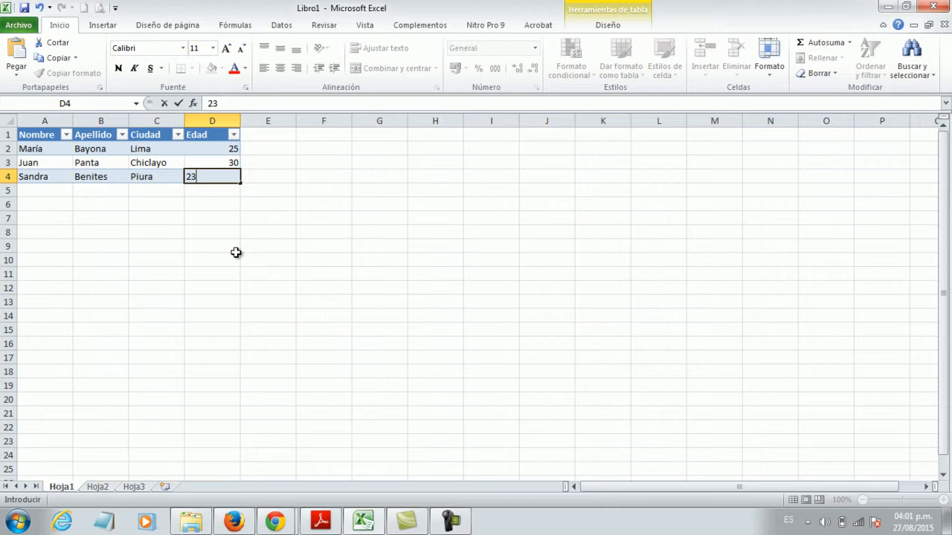
pyautogui.press('Return')
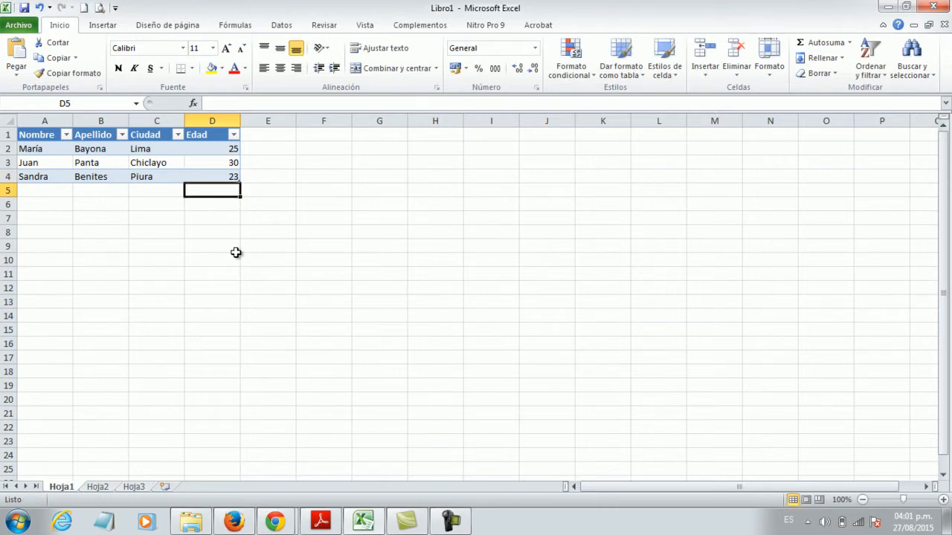
# Review the table by moving the active cell through its records and across the heading row, ending at A1.
pyautogui.press('Up')
pyautogui.press('Up')
pyautogui.press('Up')
pyautogui.press('Left')
pyautogui.press('Left')
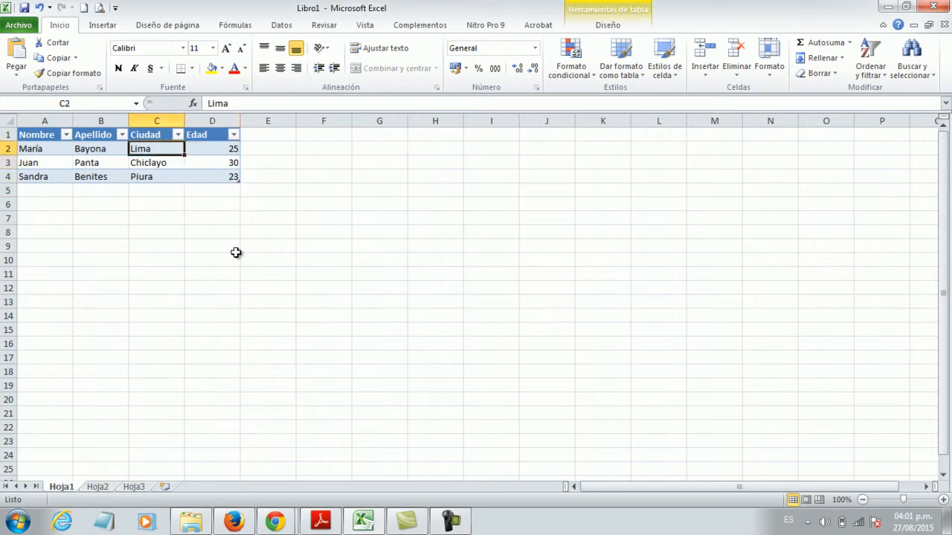
pyautogui.press('Left')
pyautogui.press('Down')
pyautogui.press('Down')
pyautogui.press('Down')
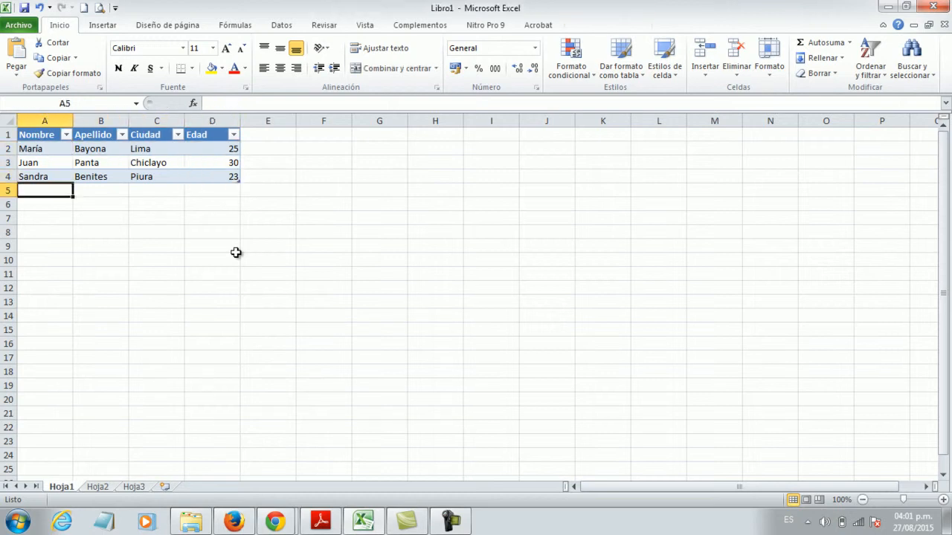
pyautogui.press('Up')
pyautogui.press('Up')
pyautogui.press('Up')
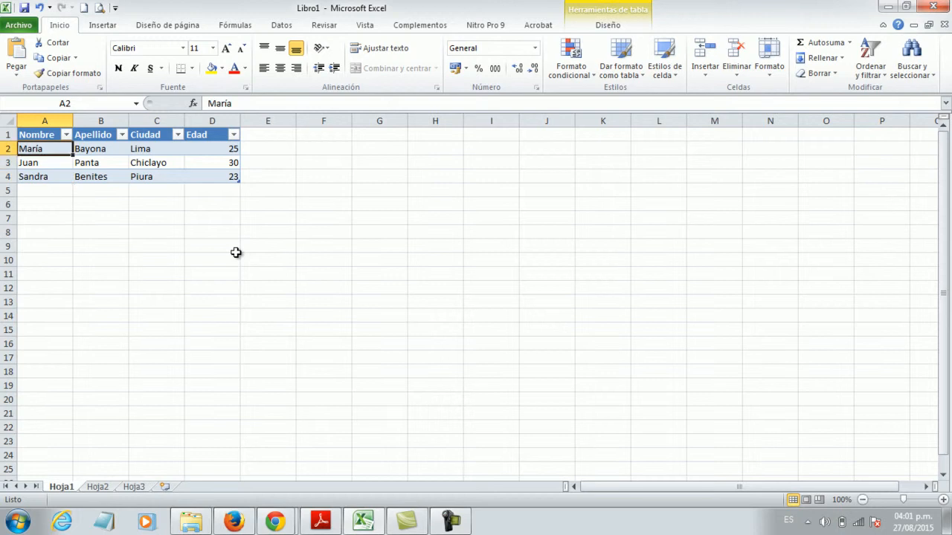
pyautogui.press('Up')
pyautogui.press('Right')
pyautogui.press('Right')
pyautogui.press('Right')
pyautogui.press('Right')
pyautogui.press('Left')
pyautogui.press('Left')
pyautogui.press('Left')
pyautogui.press('Left')
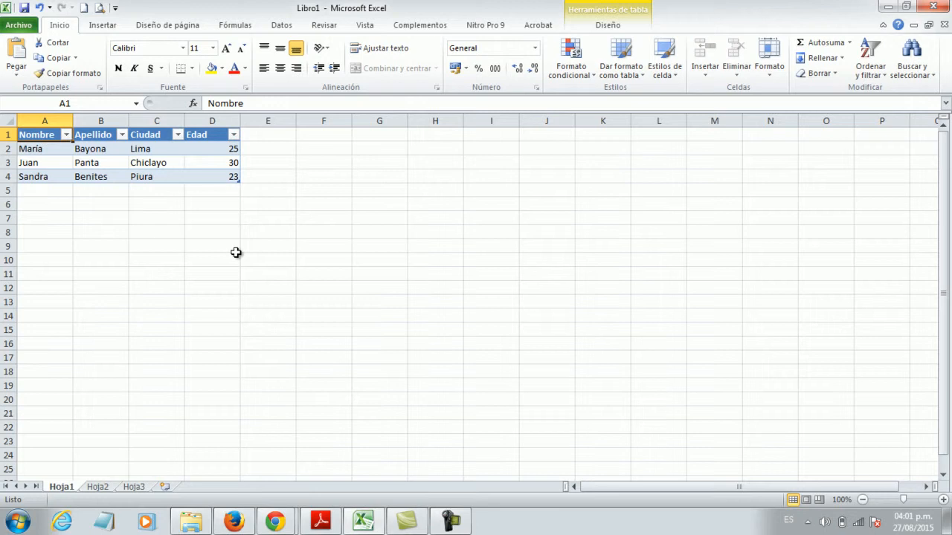
# Create a table from the empty range A1:C1 on sheet Hoja2, without specifying that it has headers.
pyautogui.click(99, 488)
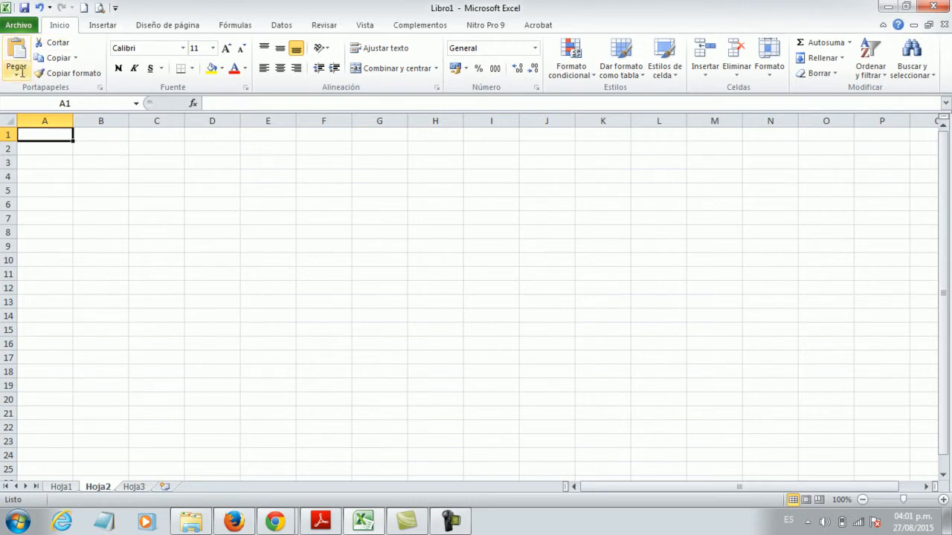
pyautogui.click(99, 27)
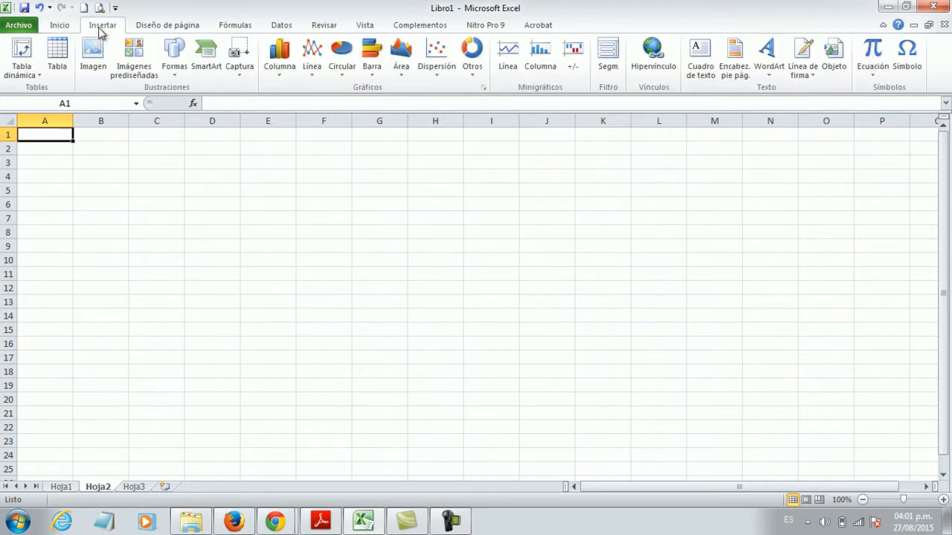
pyautogui.click(61, 73)
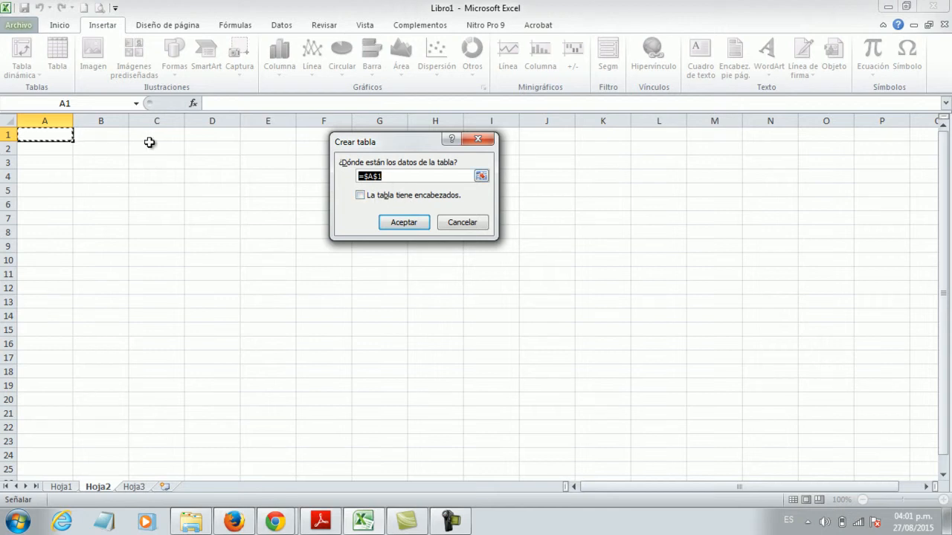
pyautogui.click(49, 134)
pyautogui.moveTo(48, 135); pyautogui.dragTo(172, 136)
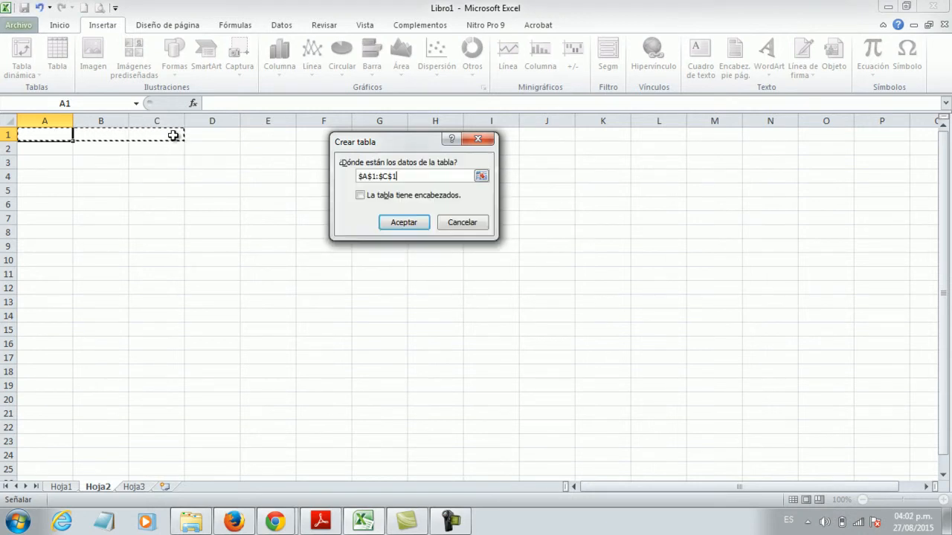
pyautogui.click(406, 223)
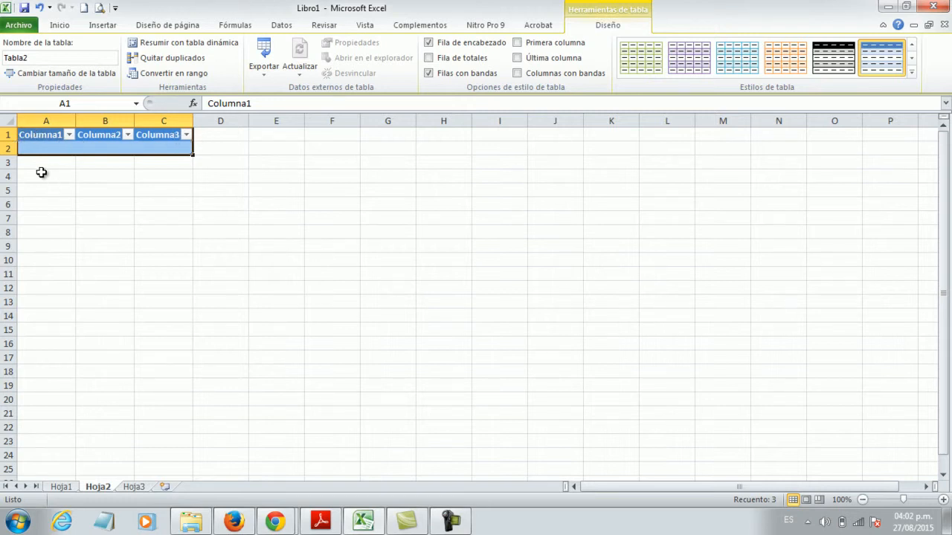
# Replace the first column heading of the new table, in A1, with Articulo.
pyautogui.click(43, 135)
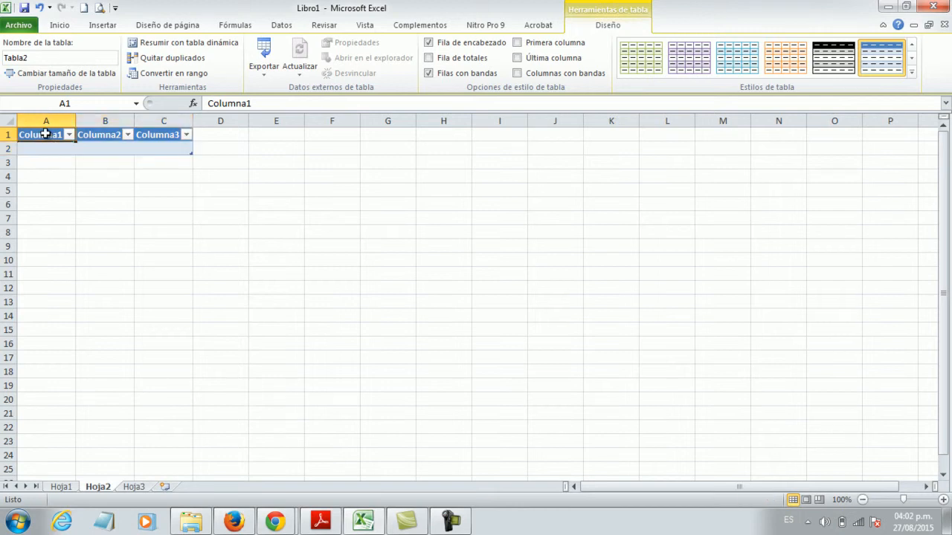
pyautogui.click(95, 135)
pyautogui.click(152, 135)
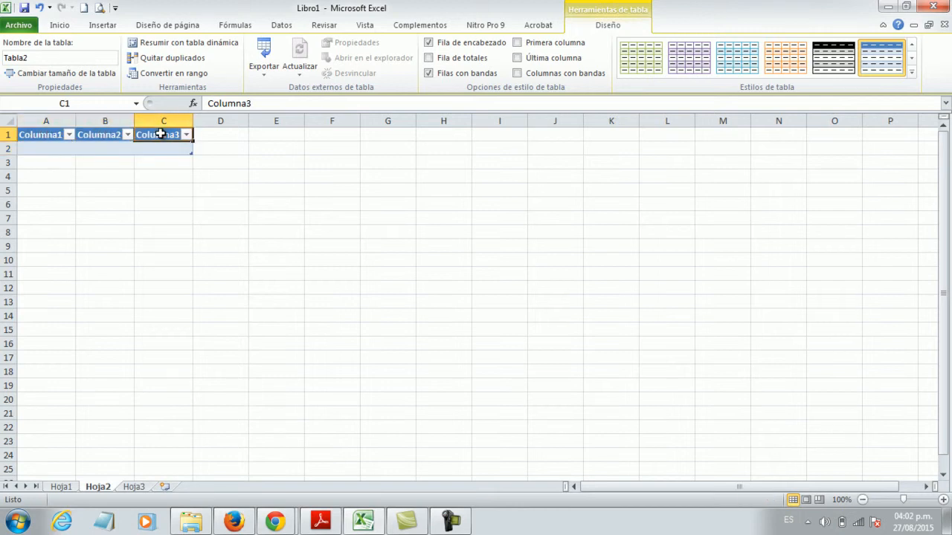
pyautogui.click(36, 135)
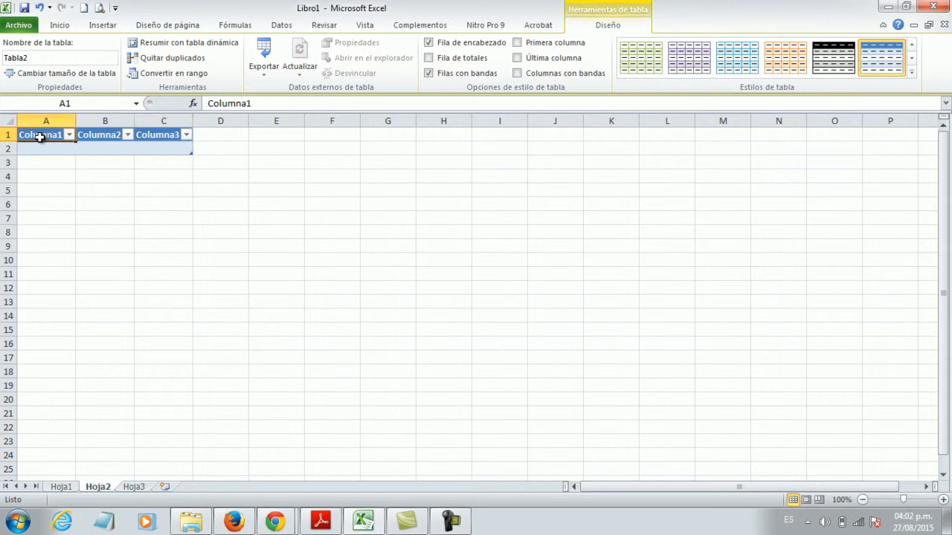
pyautogui.click(264, 103)
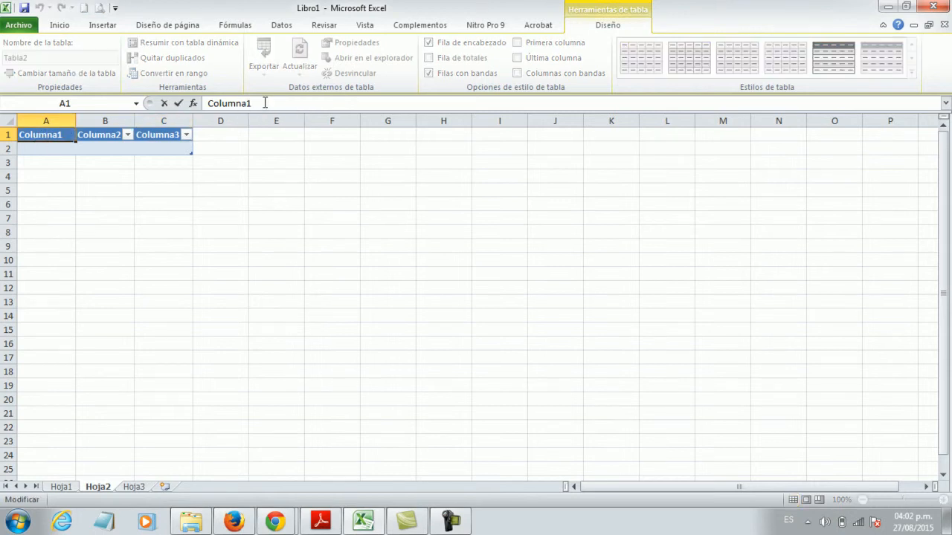
pyautogui.moveTo(264, 103); pyautogui.dragTo(203, 105)
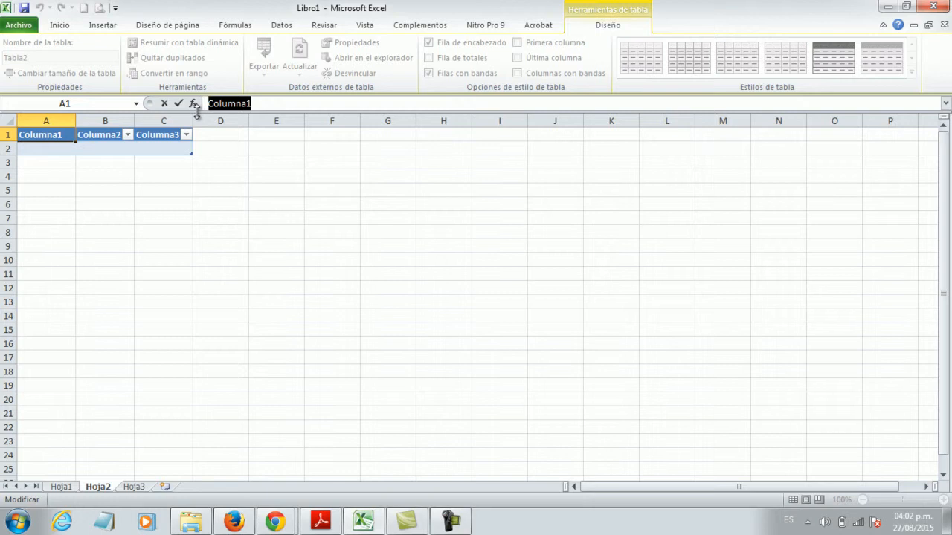
pyautogui.write('Art')
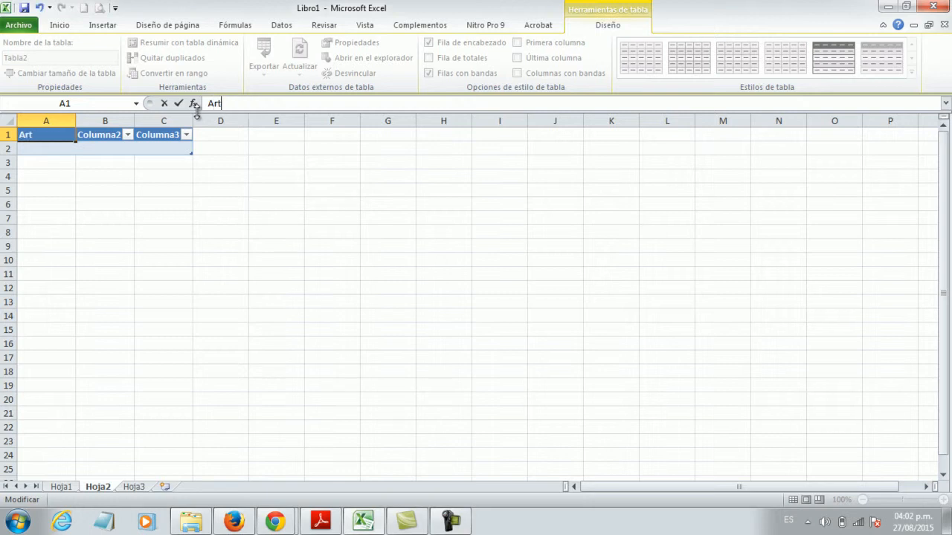
pyautogui.write('iculo')
pyautogui.press('Tab')
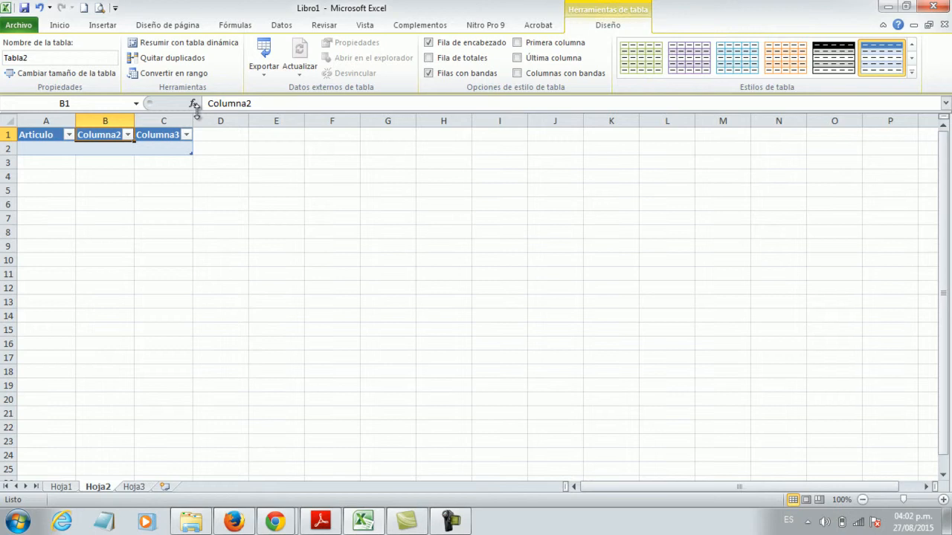
# Rename the second column heading as Cantidad and the third as Precio.
pyautogui.write('Cantidad')
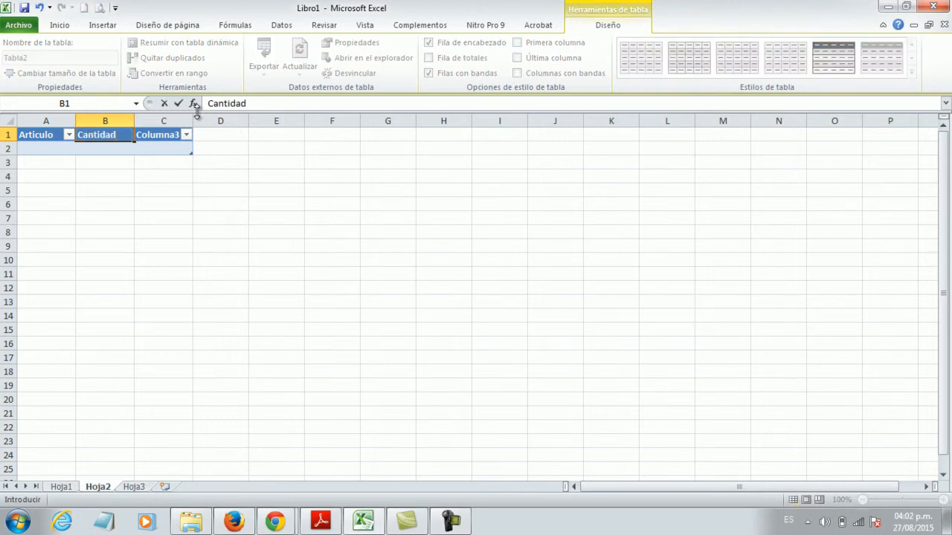
pyautogui.press('Tab')
pyautogui.write('Precio')
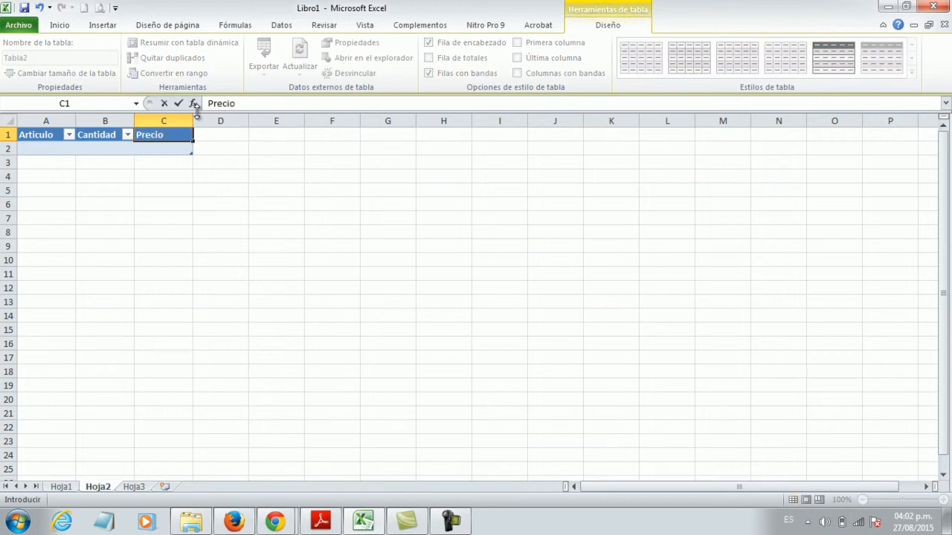
pyautogui.press('Tab')
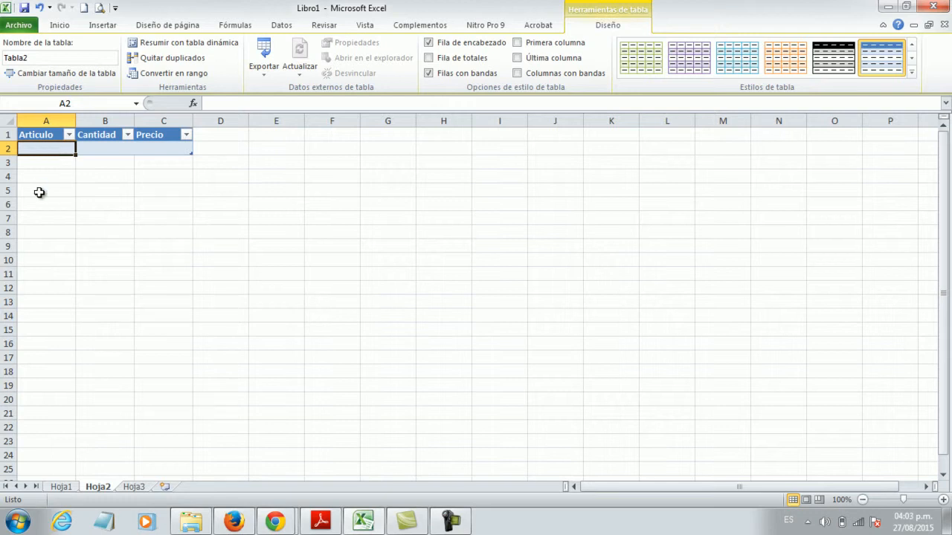
# Add a row below the last record of the table on sheet Hoja1 and enter the person's first name and surname.
pyautogui.click(62, 487)
pyautogui.click(320, 243)
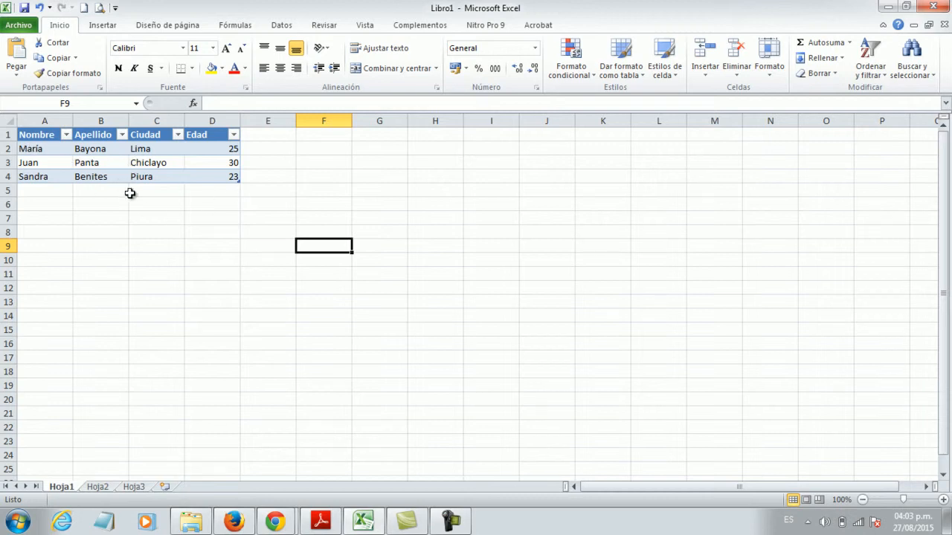
pyautogui.click(202, 176)
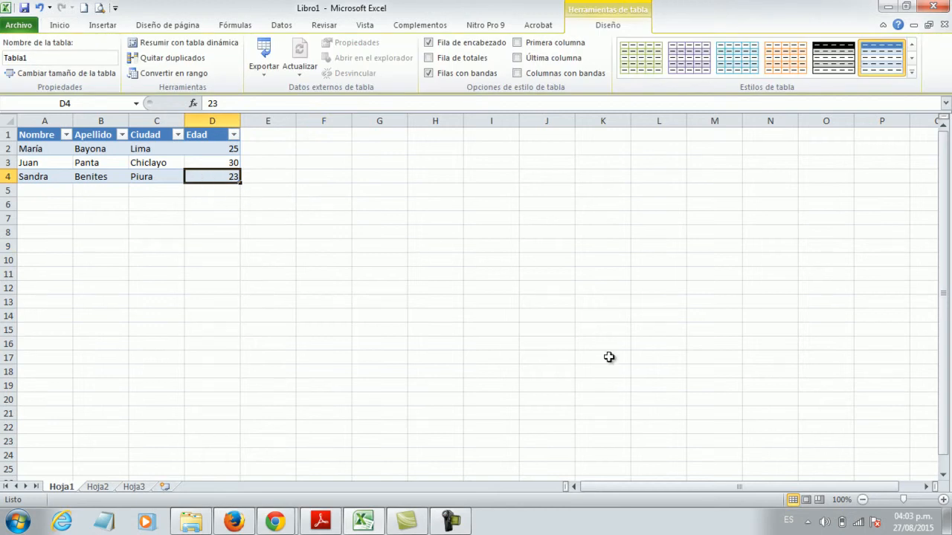
pyautogui.press('Tab')
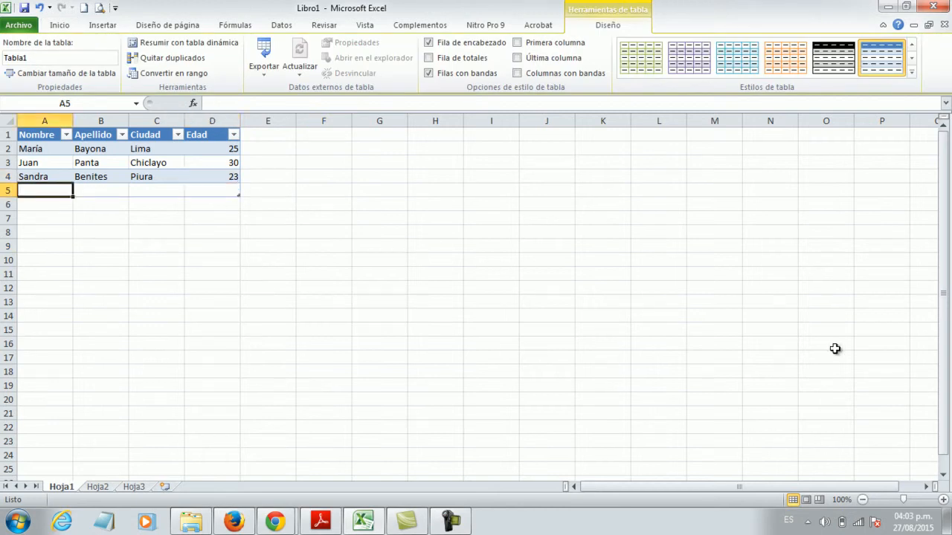
pyautogui.write('Miguel')
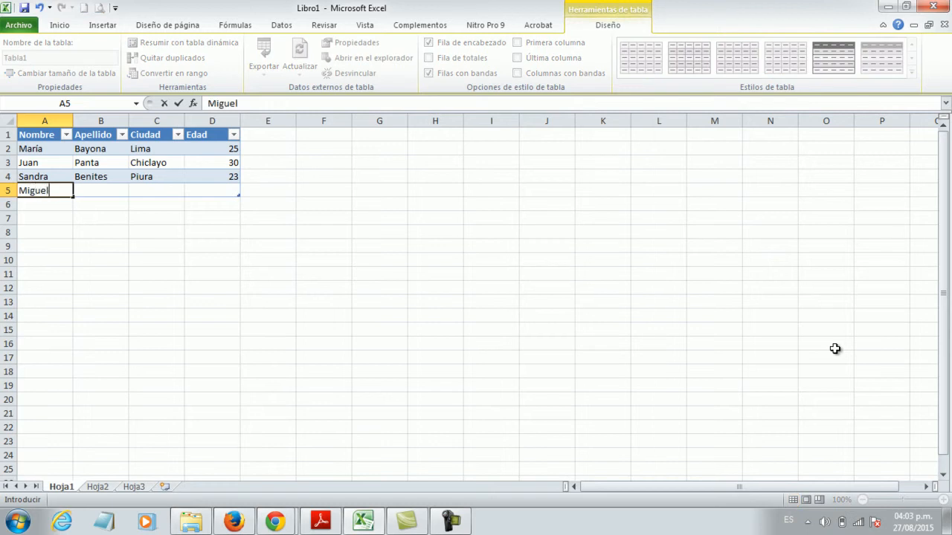
pyautogui.press('Tab')
pyautogui.write('Va')
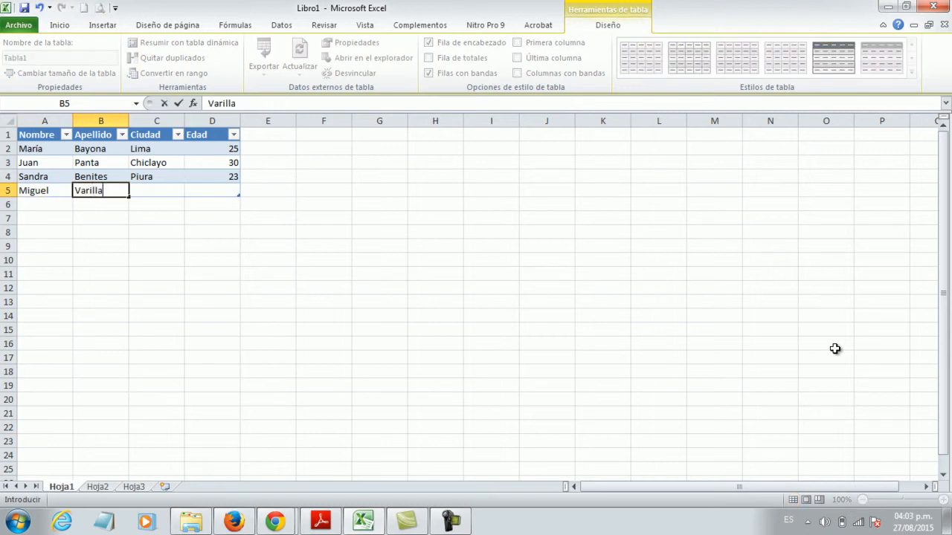
# Complete the new record in row 5 with Tacna as Ciudad and 50 as Edad.
pyautogui.press('Tab')
pyautogui.write('Ta')
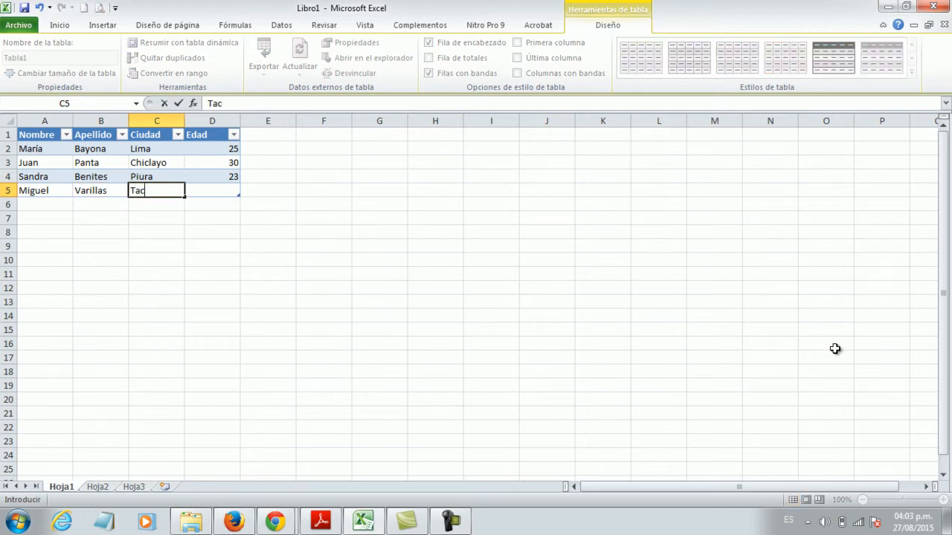
pyautogui.press('Tab')
pyautogui.write('5')
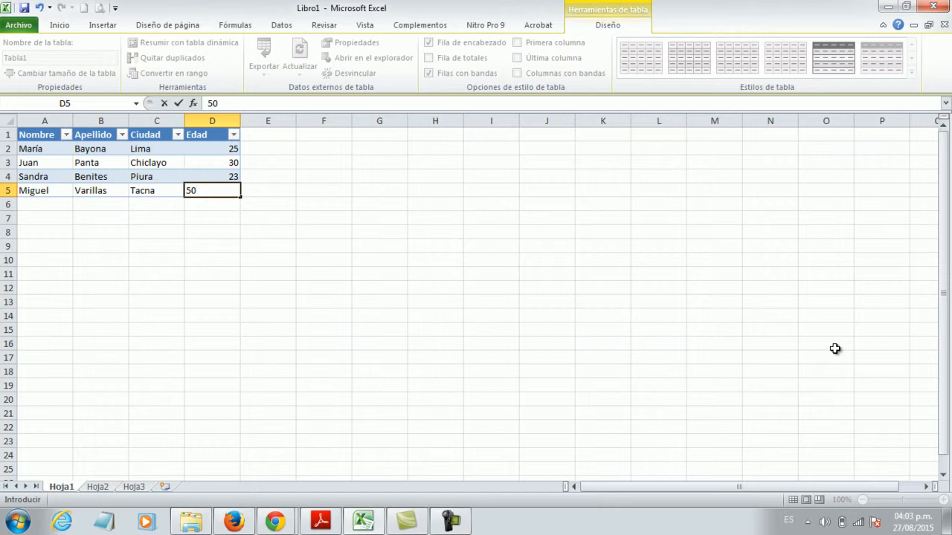
pyautogui.write('0')
pyautogui.press('Return')
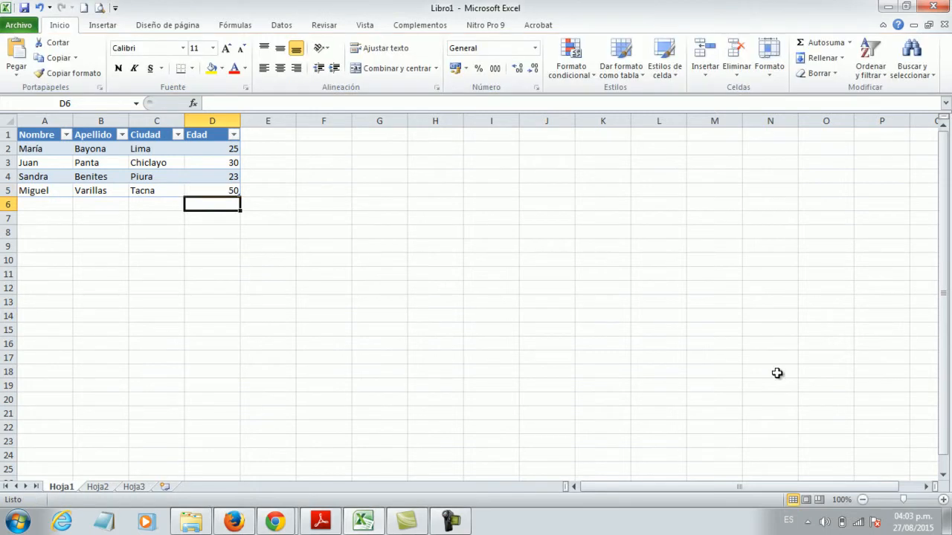
# Extend the table range down to row 15 and shrink it back to row 5.
pyautogui.click(286, 190)
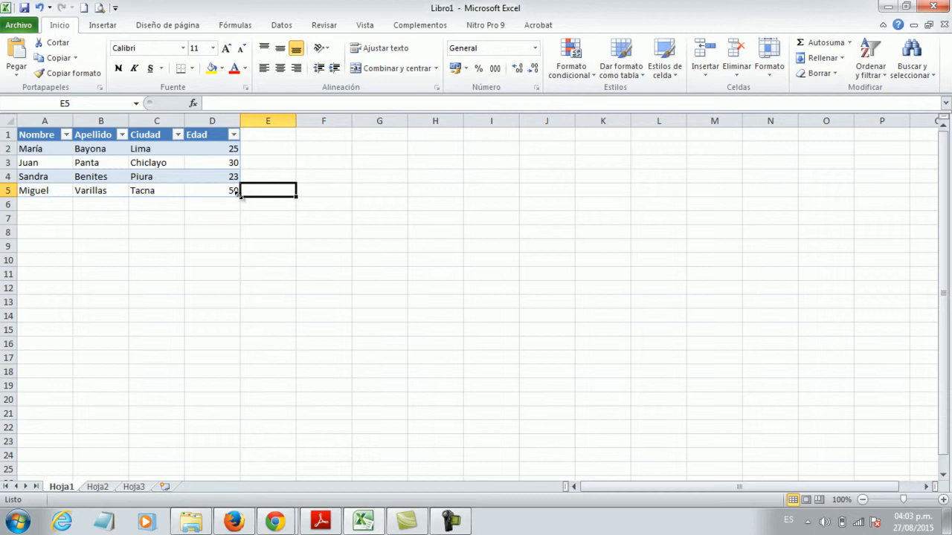
pyautogui.click(195, 172)
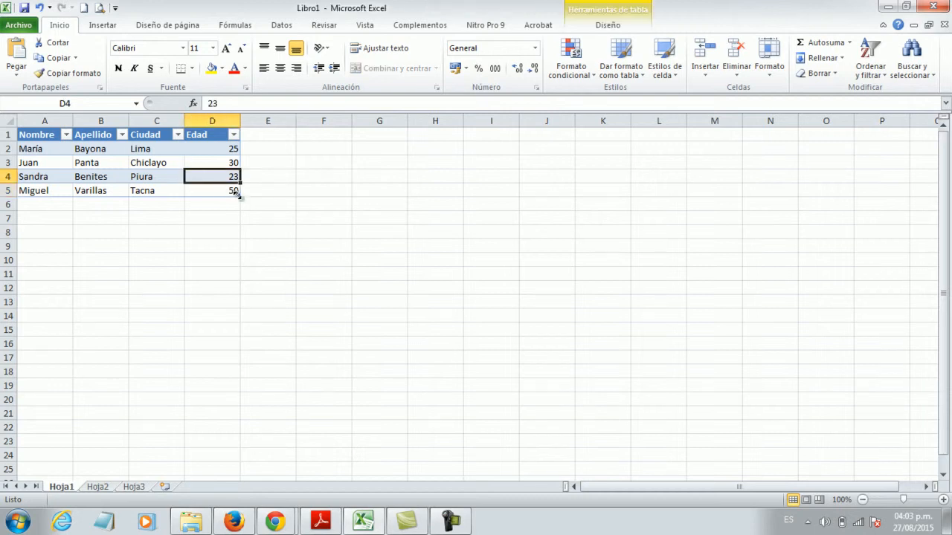
pyautogui.moveTo(237, 192); pyautogui.dragTo(230, 337)
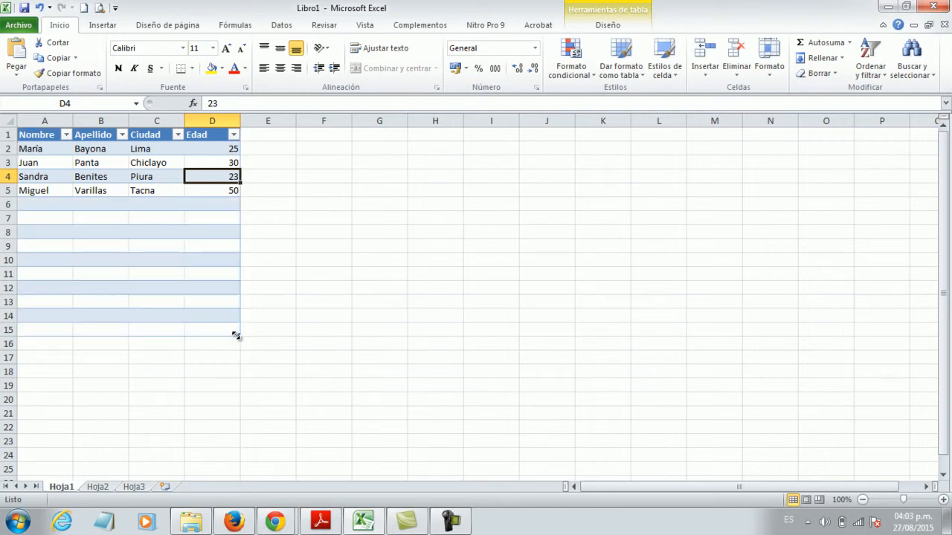
pyautogui.moveTo(236, 336); pyautogui.dragTo(237, 197)
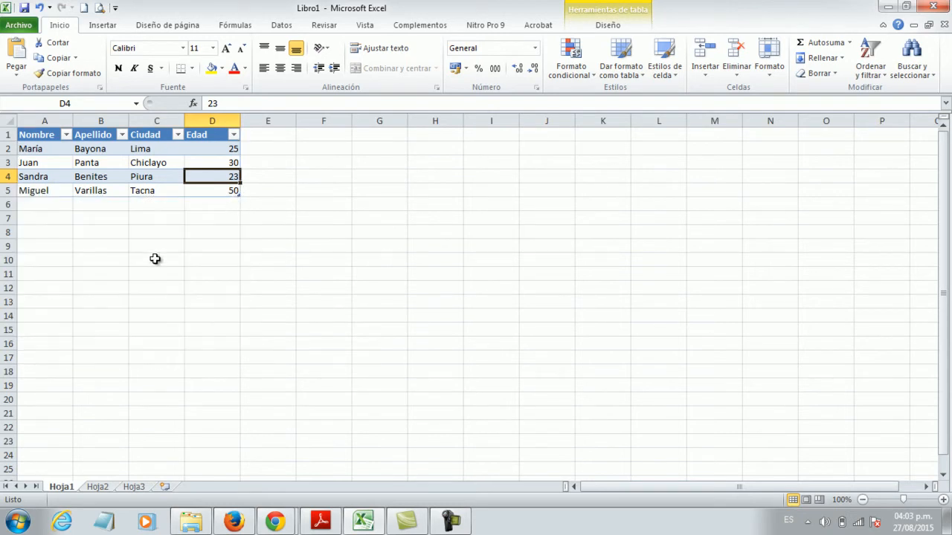
# Examine the records of the table cell by cell, ending at the Ciudad entry in C4.
pyautogui.click(158, 234)
pyautogui.click(316, 153)
pyautogui.click(177, 166)
pyautogui.click(104, 176)
pyautogui.click(49, 175)
pyautogui.click(45, 163)
pyautogui.click(38, 150)
pyautogui.click(101, 151)
pyautogui.click(176, 152)
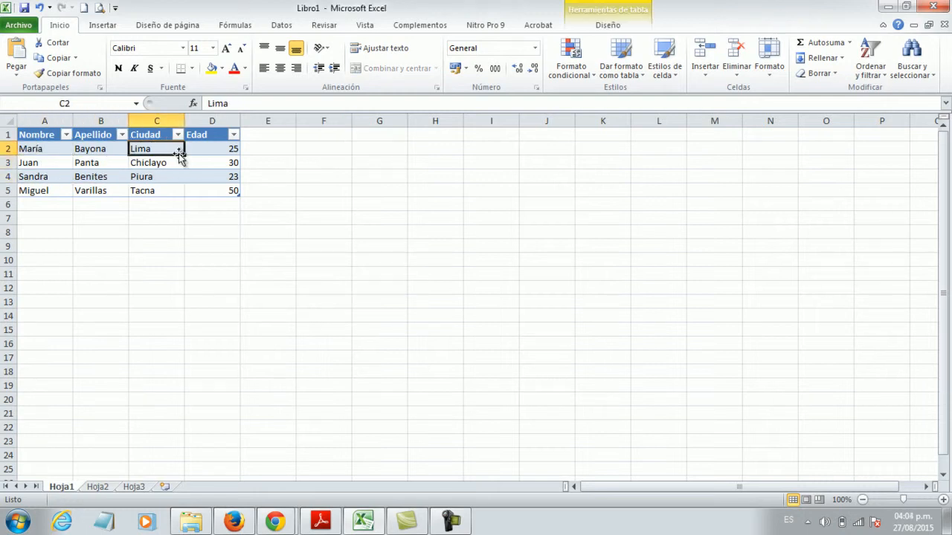
pyautogui.click(153, 179)
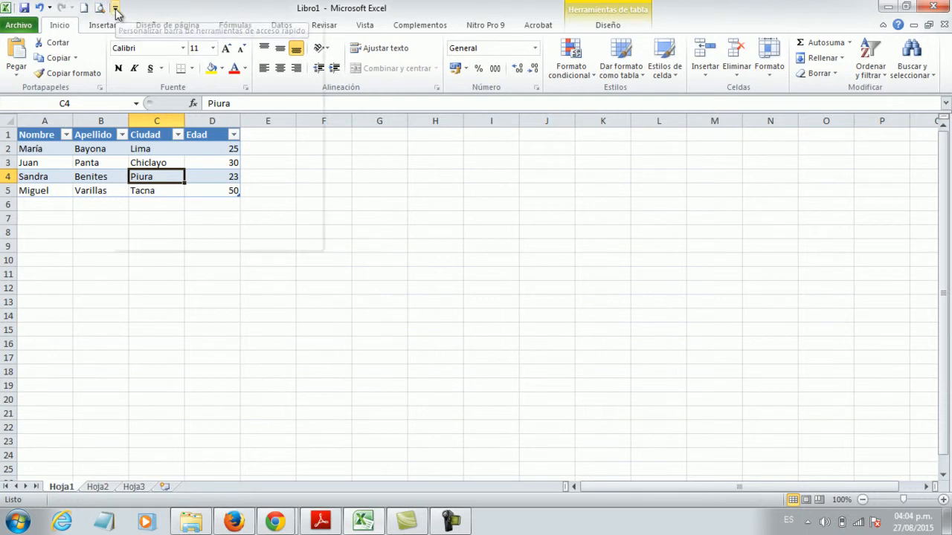
# Open the customization options for the Quick Access Toolbar and list the commands that are not on the ribbon.
pyautogui.click(116, 9)
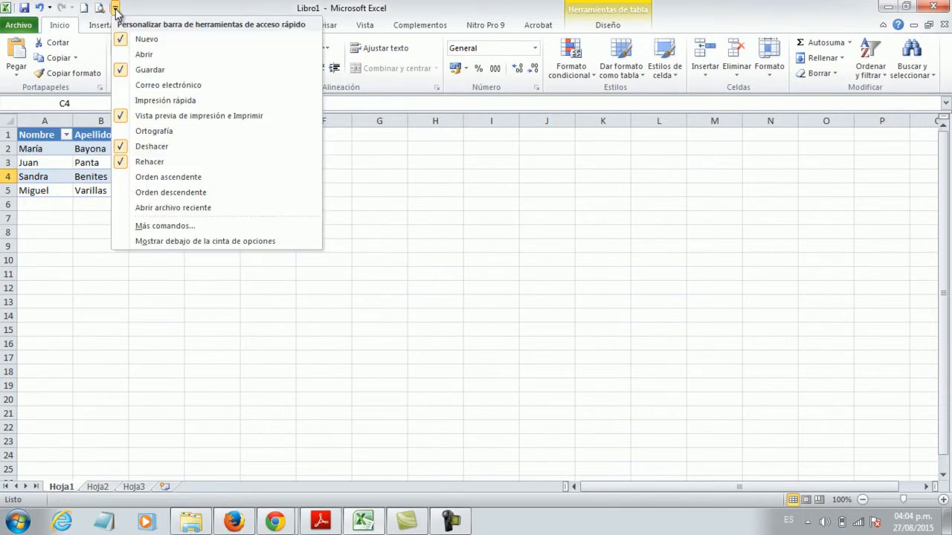
pyautogui.click(143, 226)
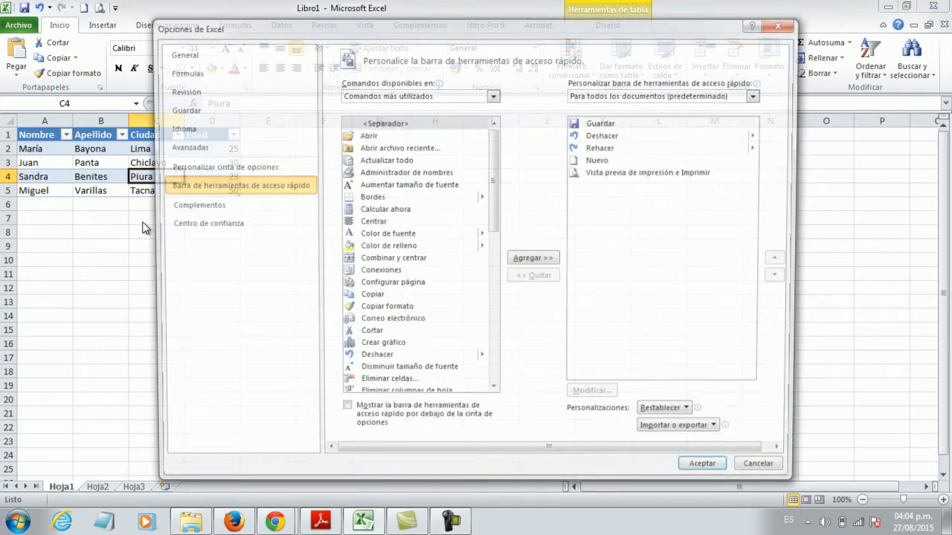
pyautogui.moveTo(355, 27); pyautogui.dragTo(423, 28)
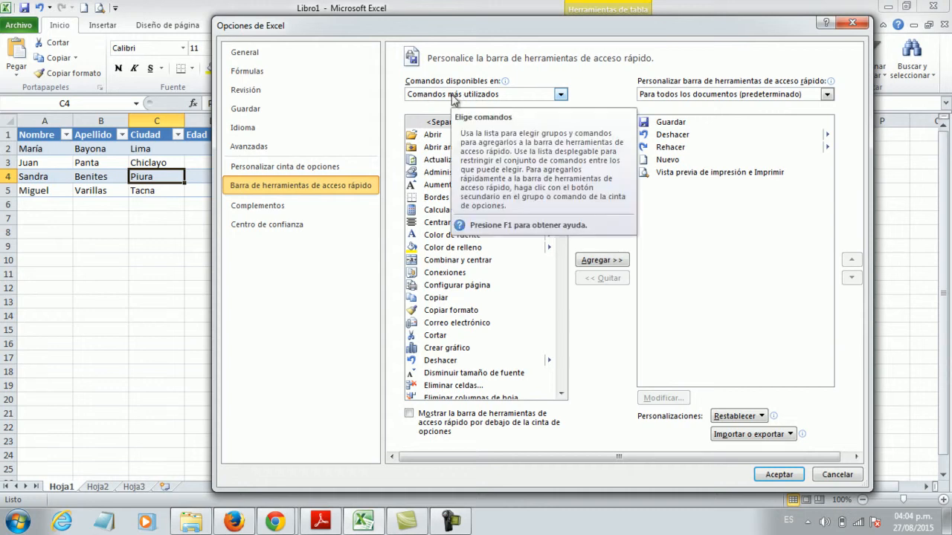
pyautogui.click(503, 95)
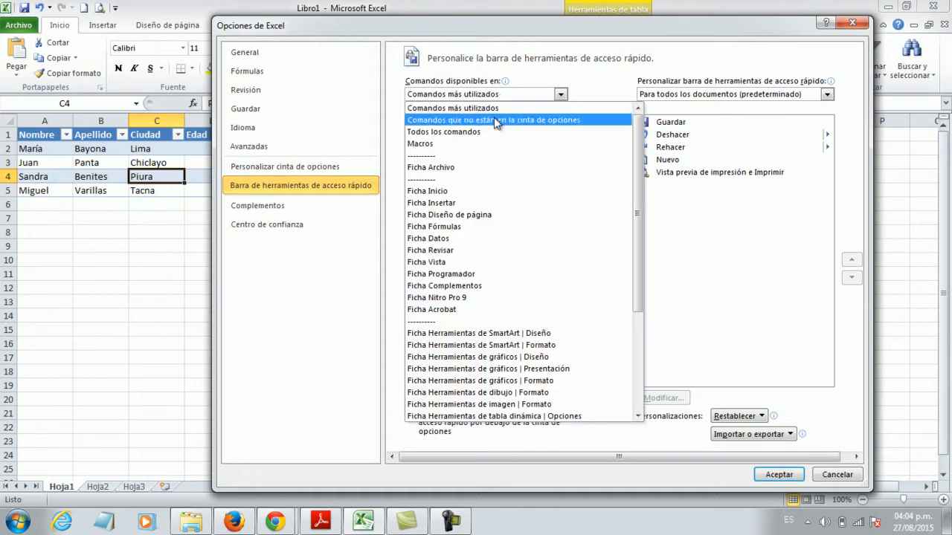
pyautogui.click(495, 121)
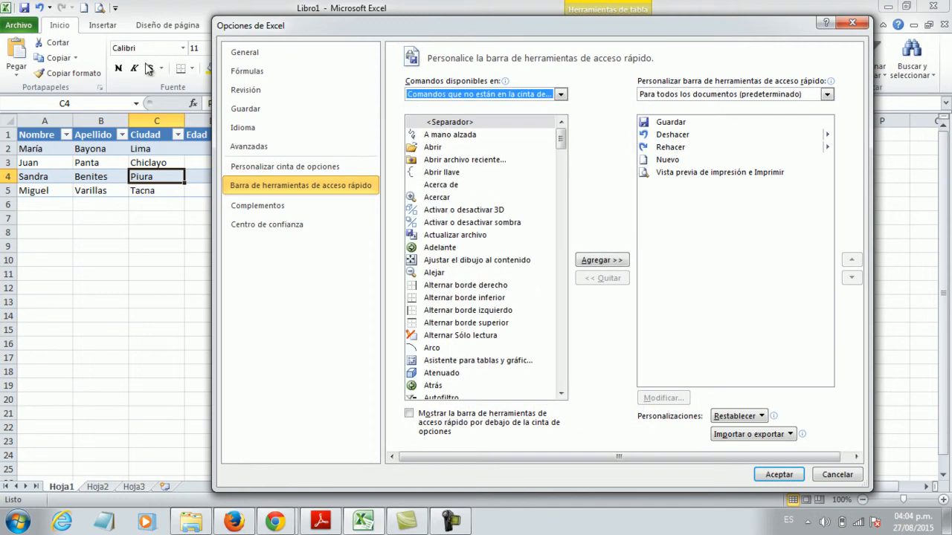
pyautogui.moveTo(439, 34); pyautogui.dragTo(388, 213)
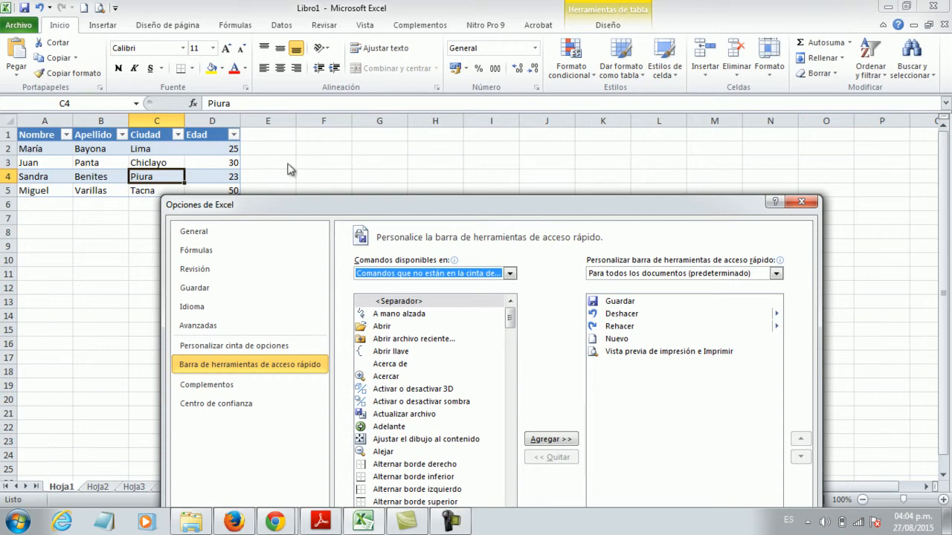
pyautogui.moveTo(410, 210); pyautogui.dragTo(473, 55)
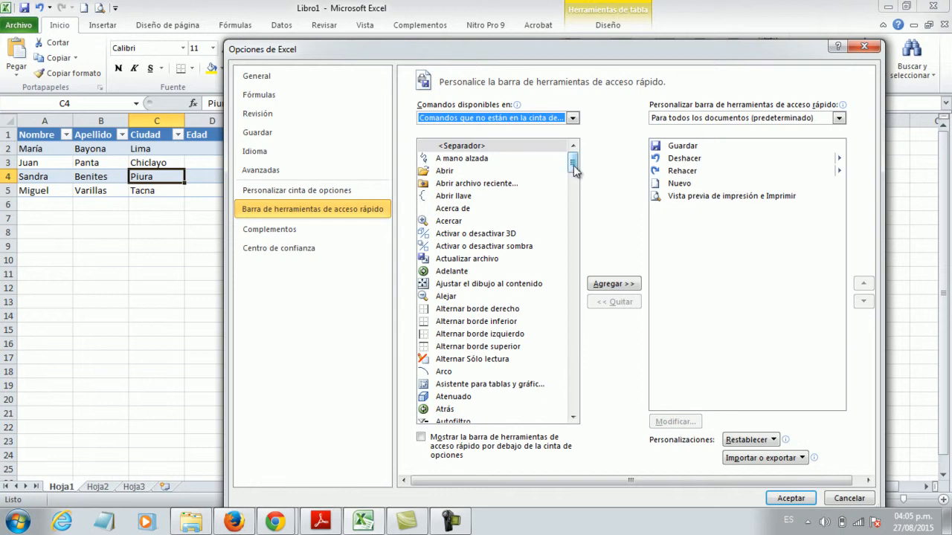
# Add the Formulario command to the Quick Access Toolbar and accept the options.
pyautogui.moveTo(574, 170); pyautogui.dragTo(565, 294)
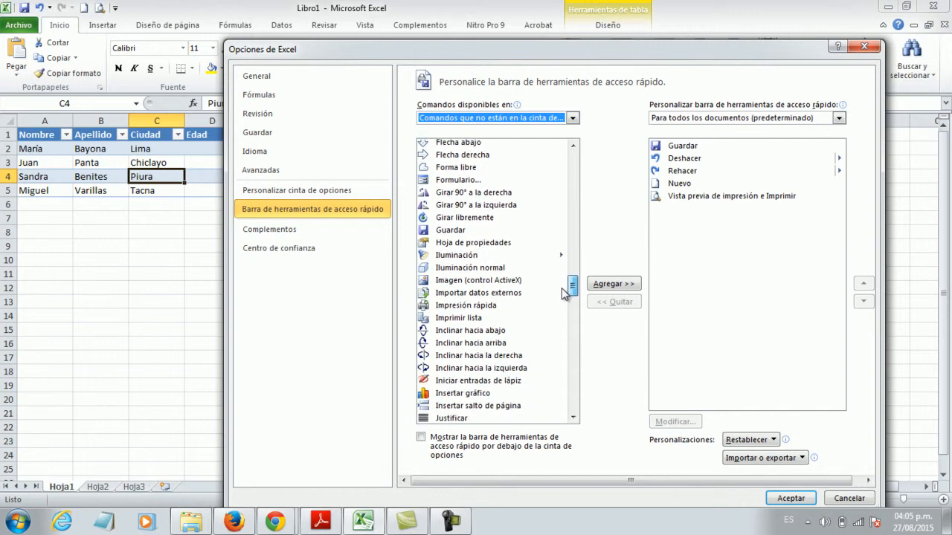
pyautogui.click(457, 181)
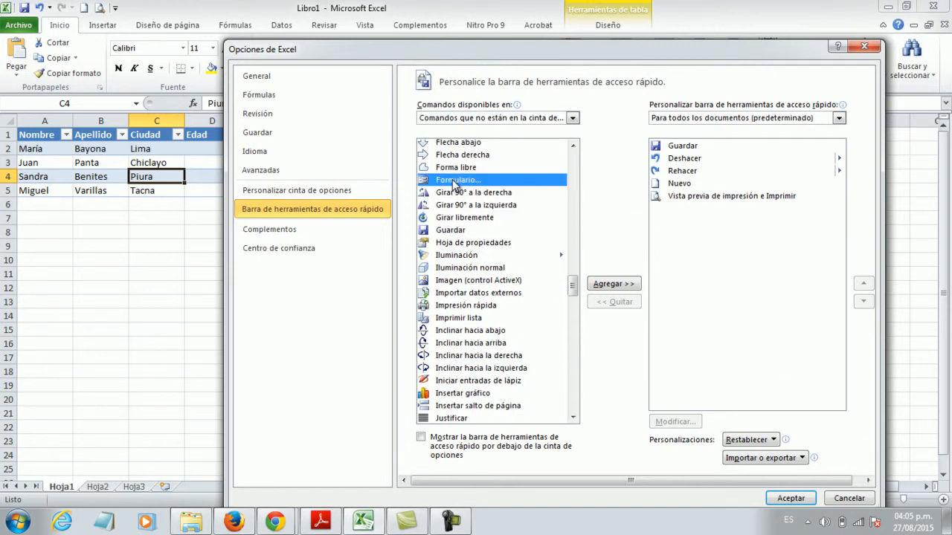
pyautogui.click(613, 286)
pyautogui.click(788, 498)
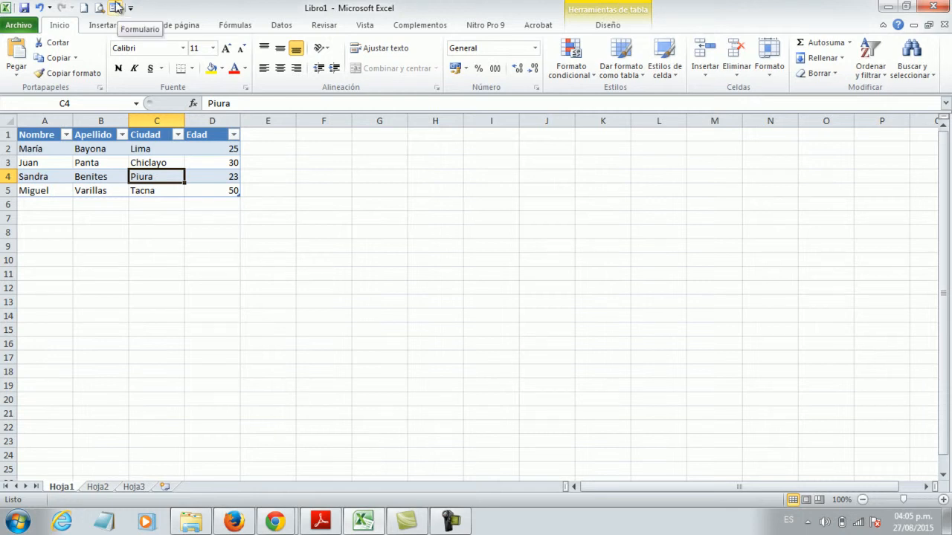
# Open the data form for the table on Hoja1 from a cell inside it and place it beside the data.
pyautogui.click(170, 287)
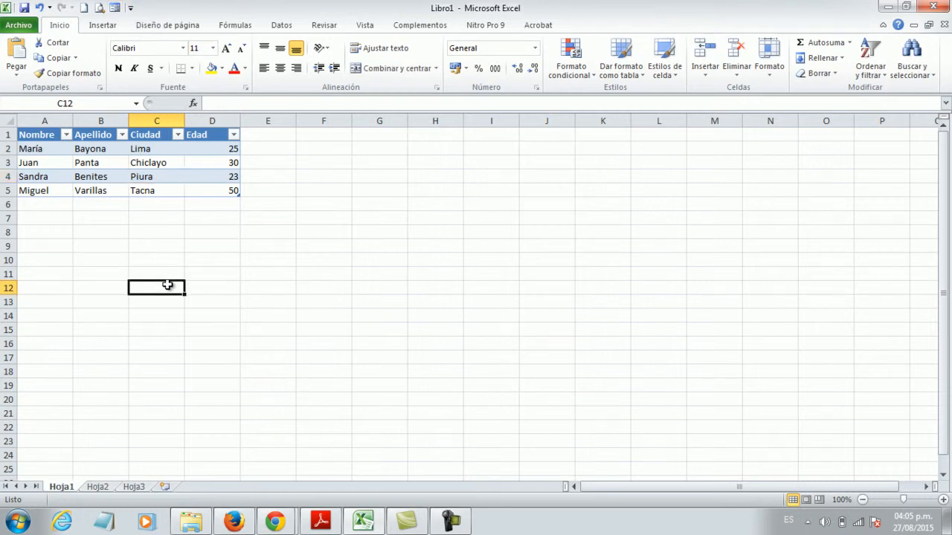
pyautogui.click(138, 165)
pyautogui.click(167, 190)
pyautogui.click(84, 175)
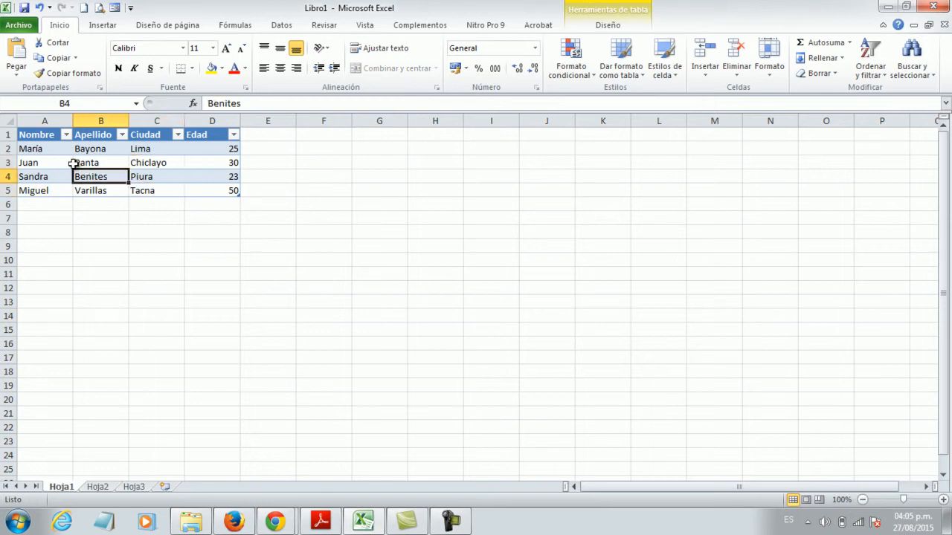
pyautogui.click(49, 158)
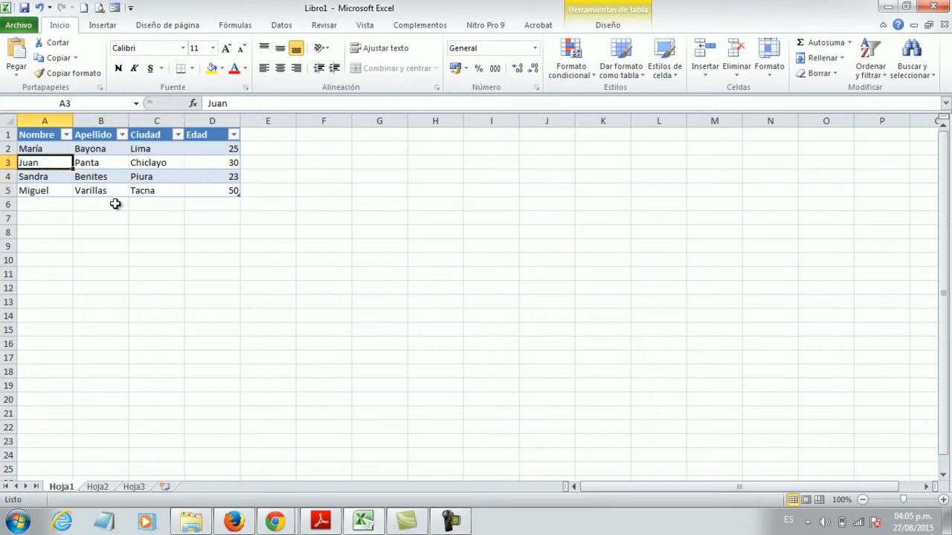
pyautogui.click(104, 162)
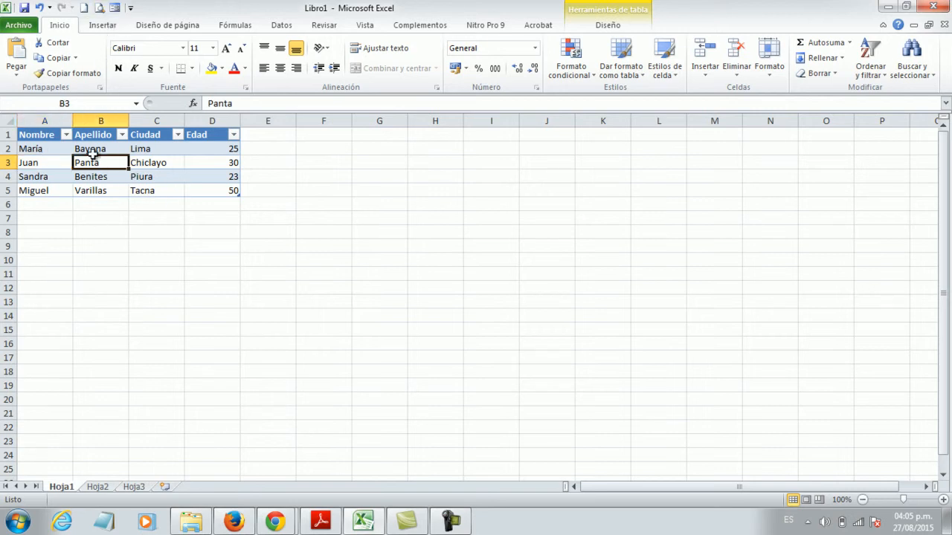
pyautogui.click(116, 9)
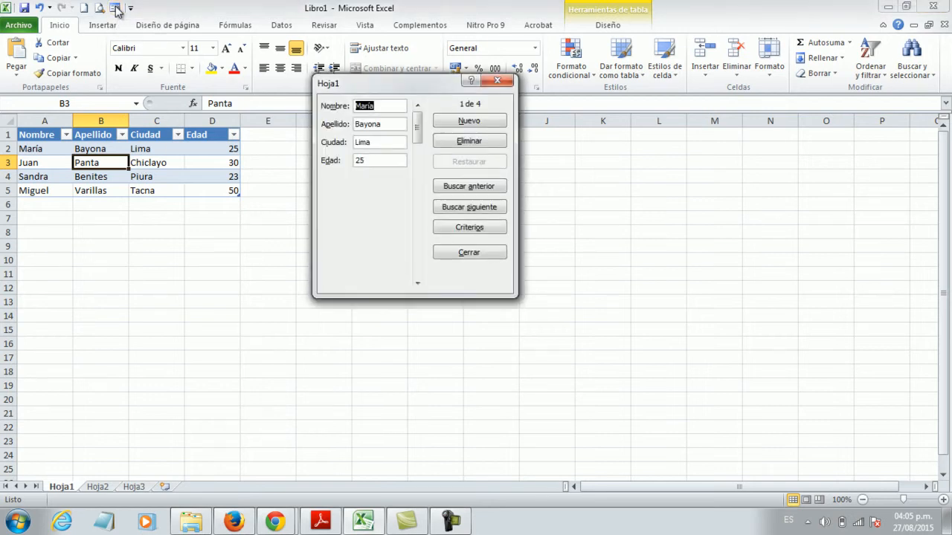
pyautogui.moveTo(374, 89); pyautogui.dragTo(353, 159)
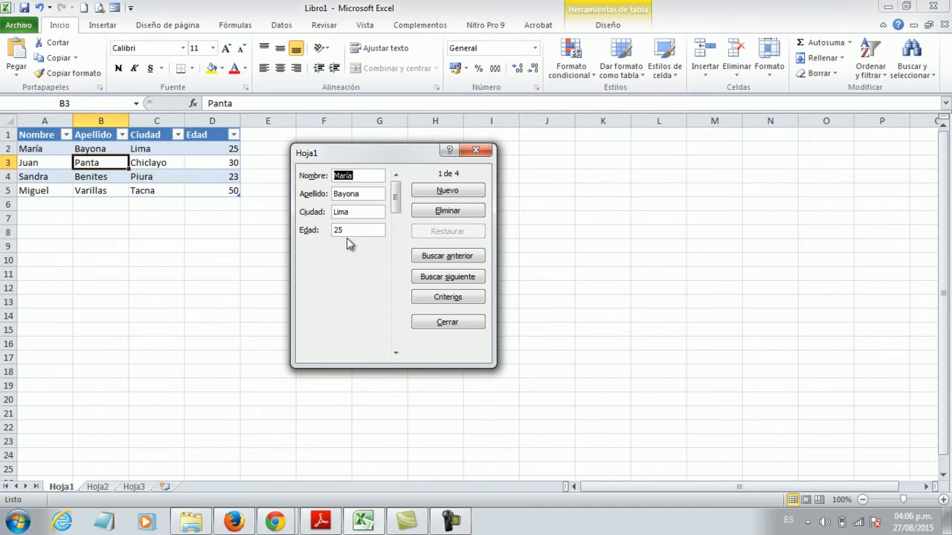
# Browse forward through the records in the data form to the last one.
pyautogui.click(396, 354)
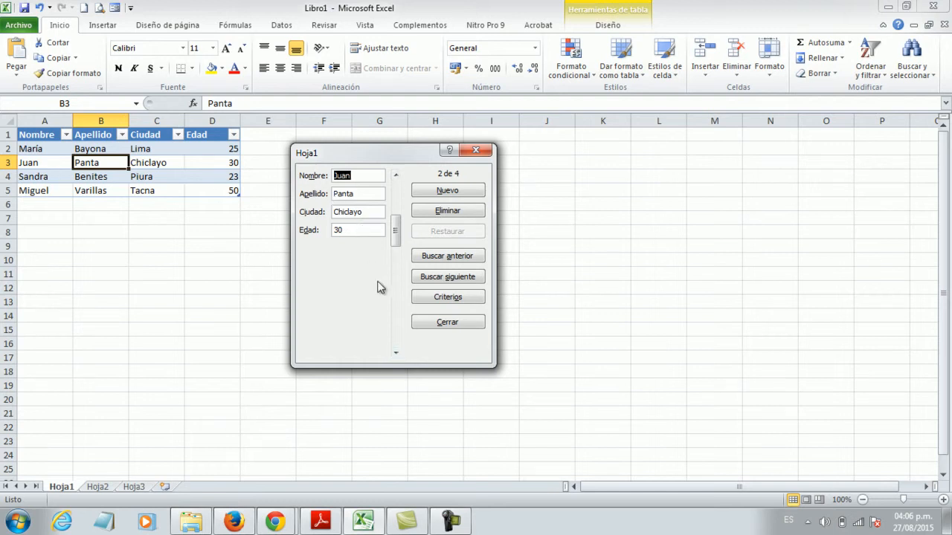
pyautogui.click(396, 354)
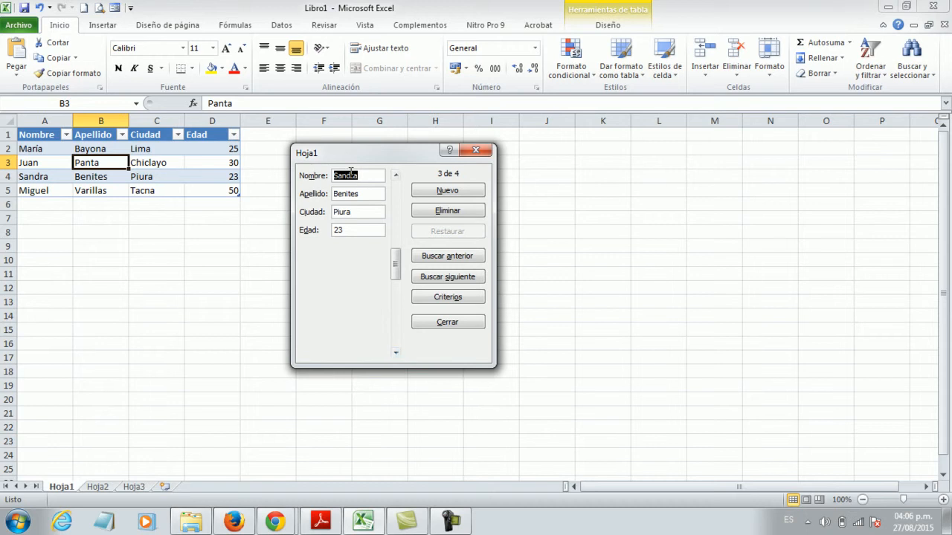
pyautogui.click(396, 354)
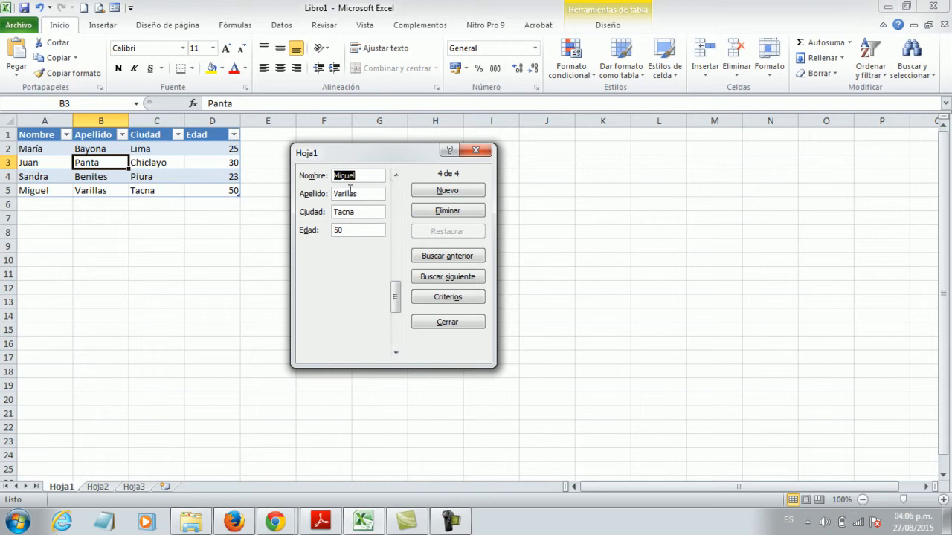
# Add a new record through the data form, entering the person's first name and surname, city Tumbes and age 35.
pyautogui.click(442, 194)
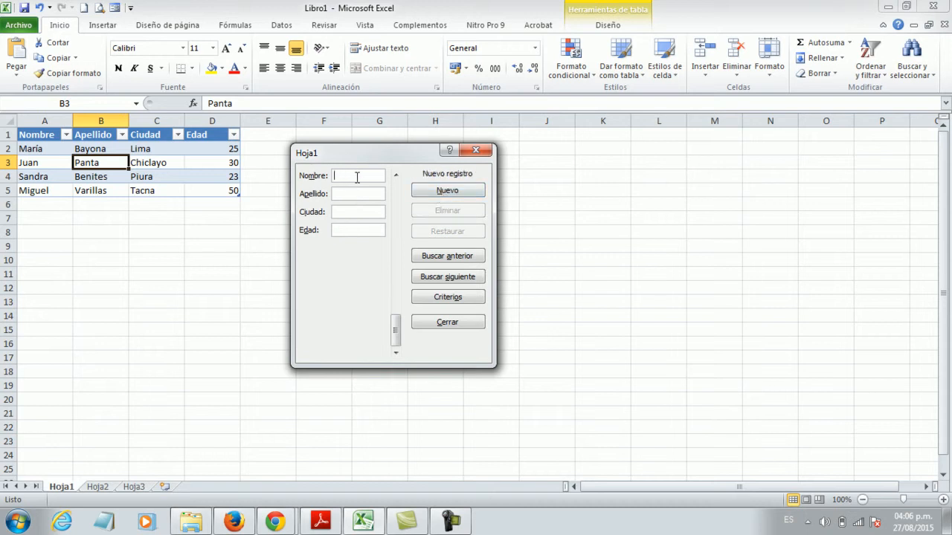
pyautogui.write('Robert')
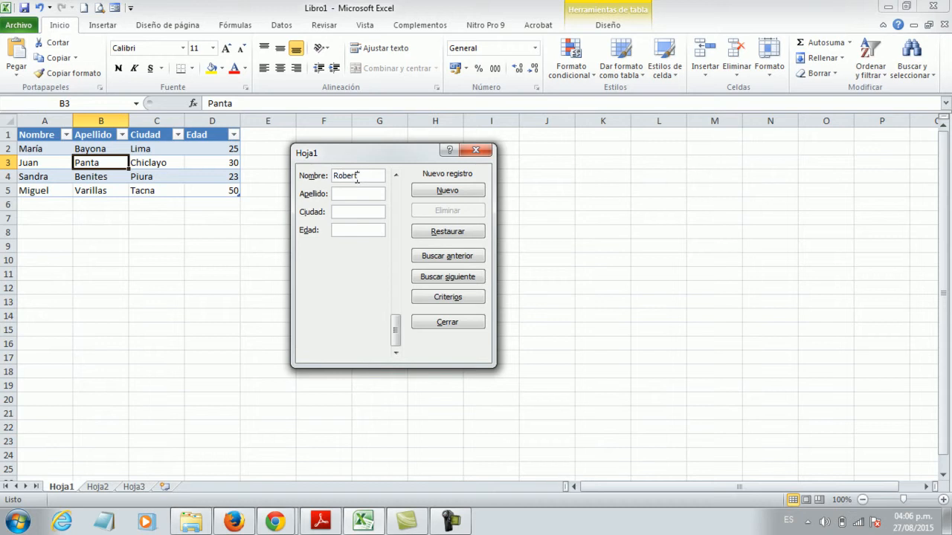
pyautogui.write('o')
pyautogui.press('Tab')
pyautogui.write('Palacios')
pyautogui.press('Tab')
pyautogui.write('Tumbes')
pyautogui.press('Tab')
pyautogui.write('35')
pyautogui.press('Return')
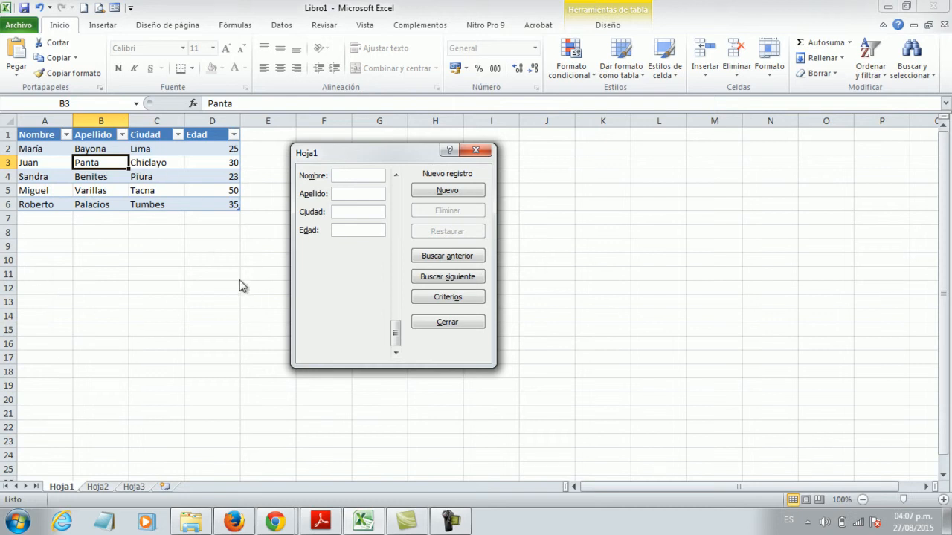
# Search the records in the data form with the criterion Ciudad set to Piura.
pyautogui.click(434, 298)
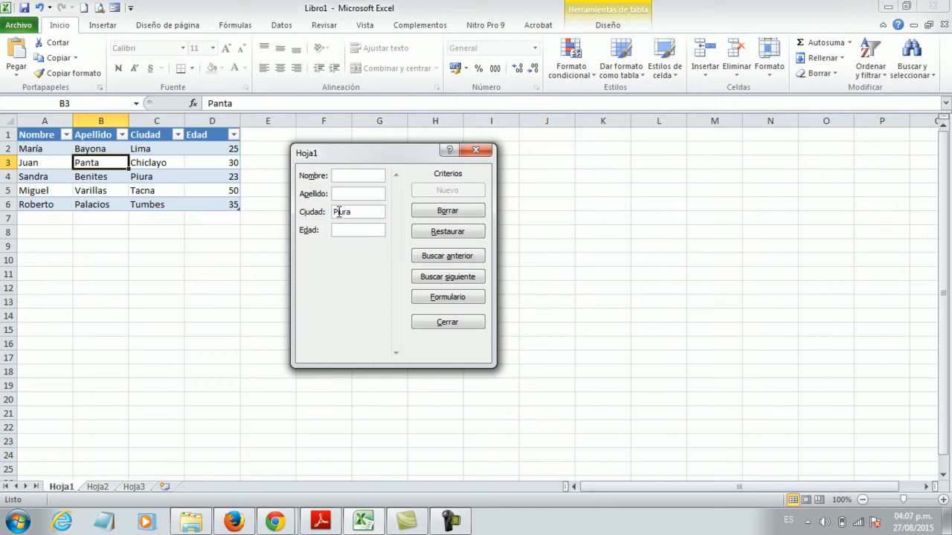
pyautogui.click(439, 278)
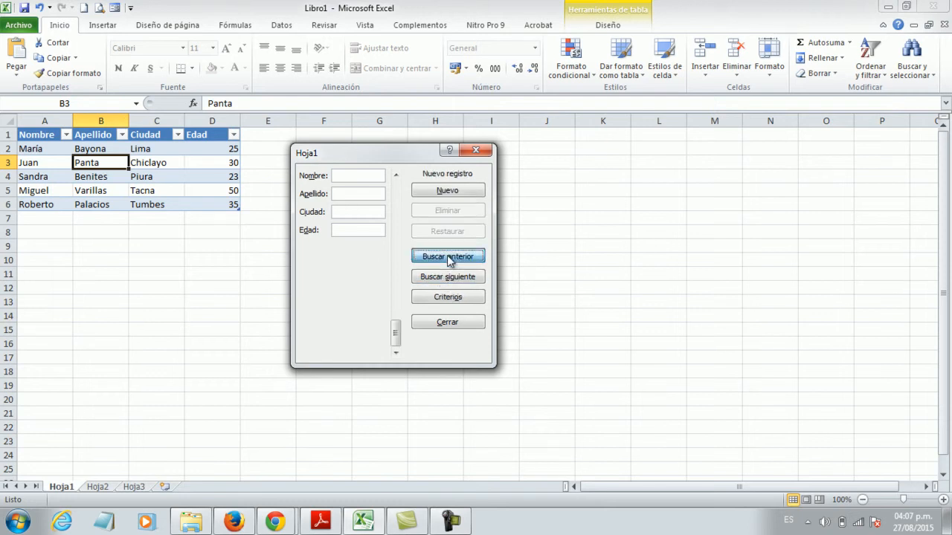
pyautogui.click(450, 255)
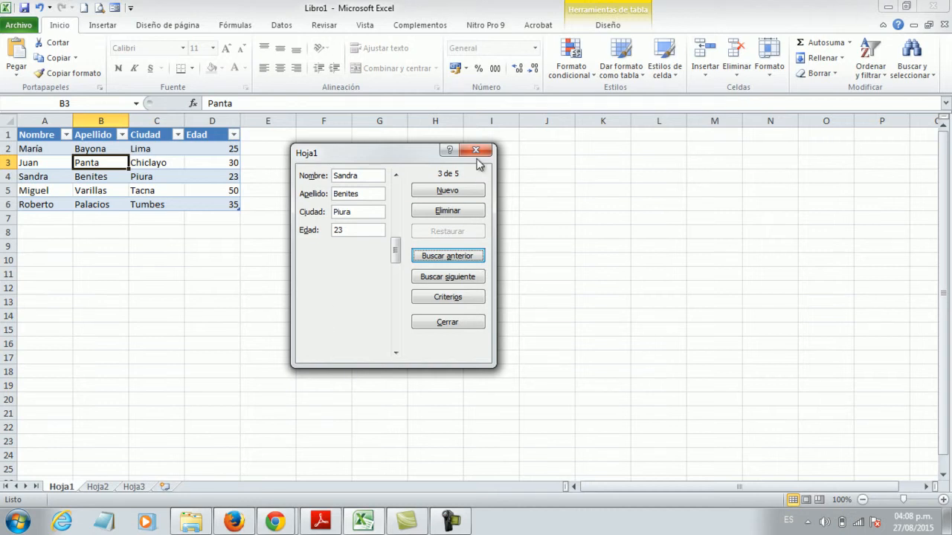
# Add another record with the person's first name and surname, city Moquegua and age 48, and close the data form.
pyautogui.click(446, 195)
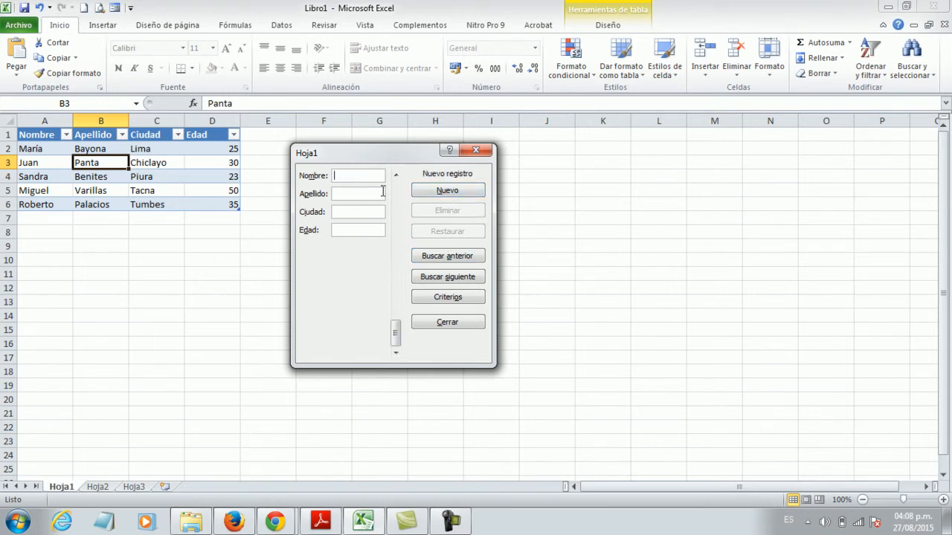
pyautogui.write('Cesar')
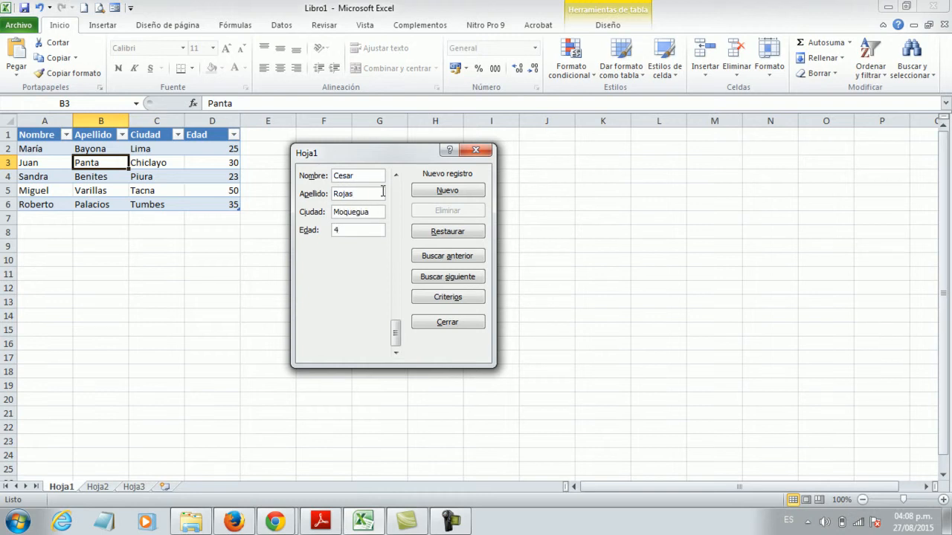
pyautogui.click(444, 192)
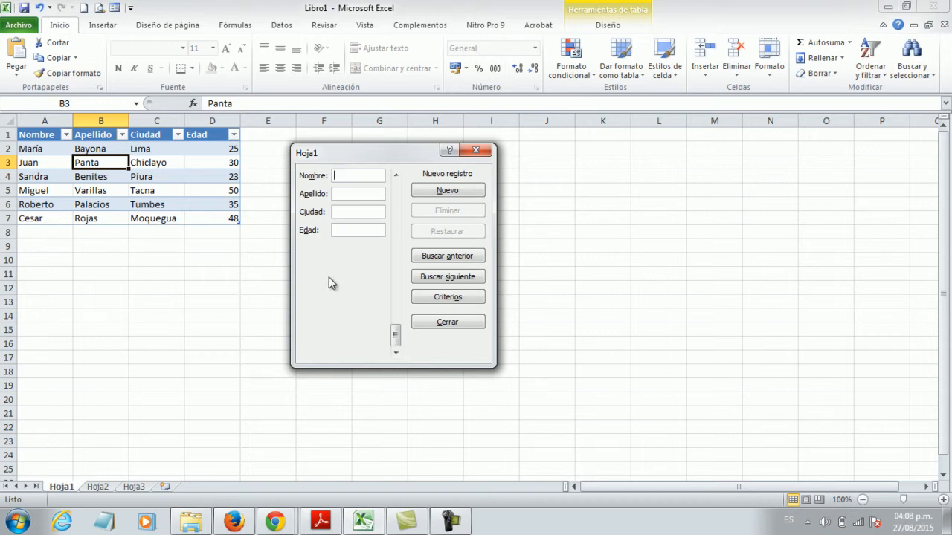
pyautogui.click(447, 322)
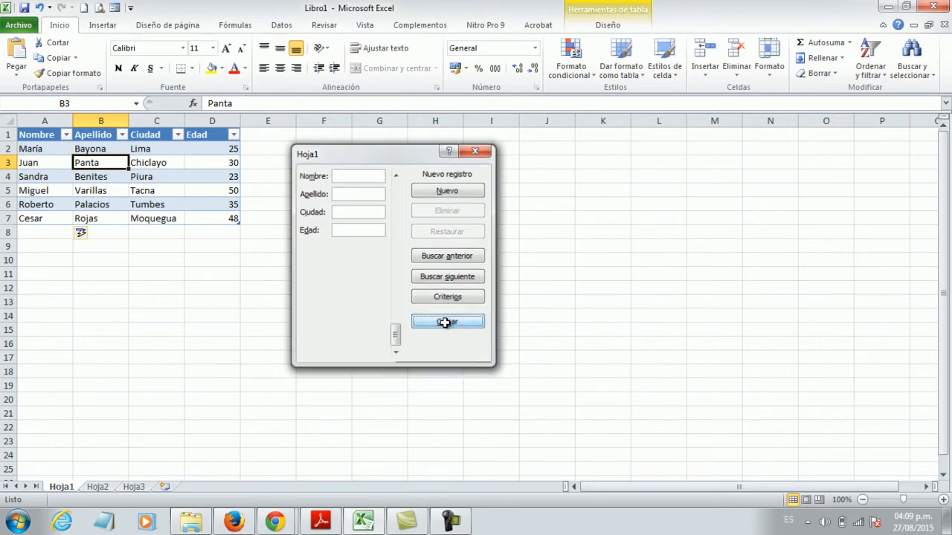
pyautogui.click(227, 287)
pyautogui.click(104, 266)
pyautogui.click(49, 258)
pyautogui.click(242, 275)
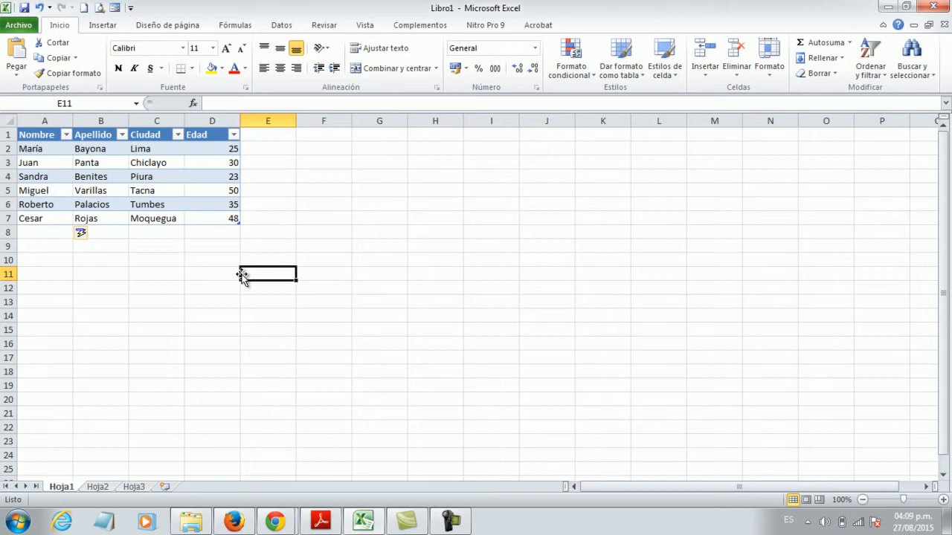
# Reopen the data form from a table cell, permanently delete the fourth record (Tacna, age 50) and close the form.
pyautogui.click(163, 176)
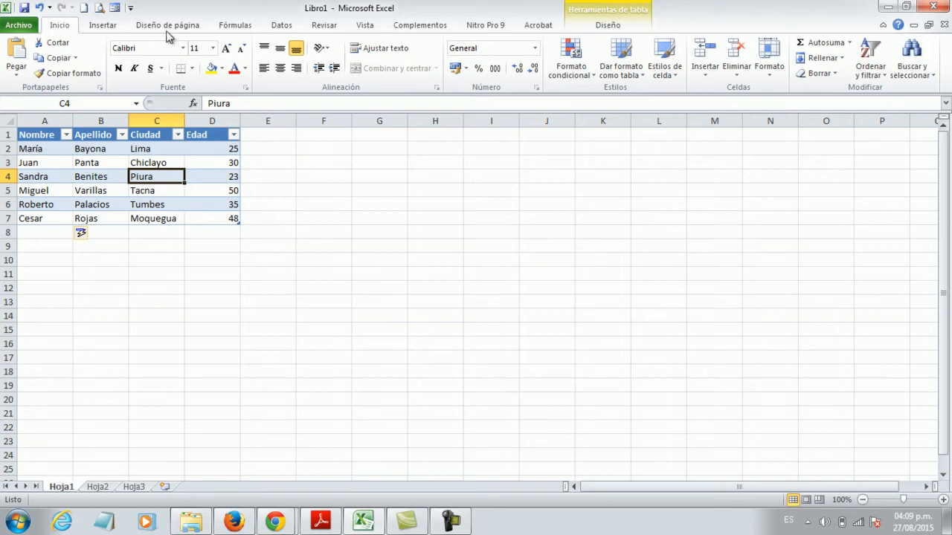
pyautogui.click(115, 9)
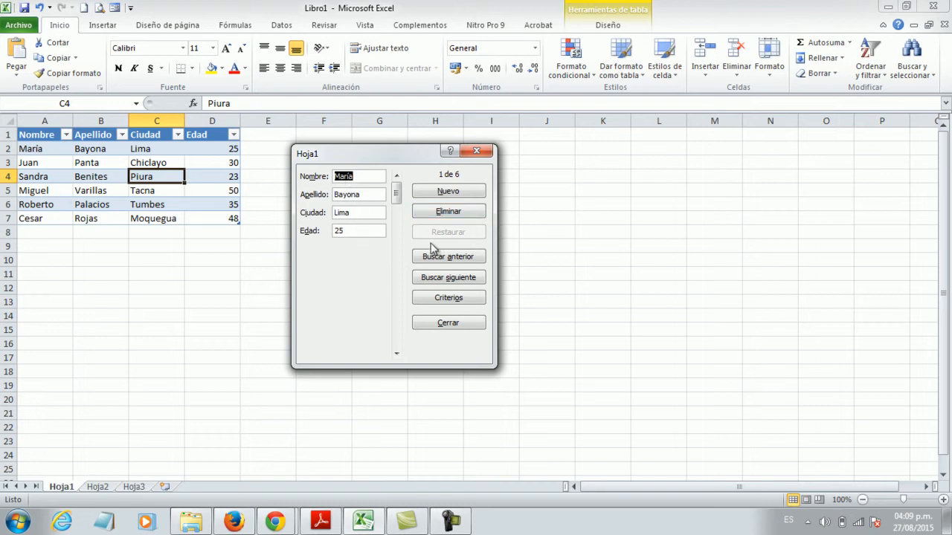
pyautogui.click(396, 354)
pyautogui.click(396, 354)
pyautogui.click(397, 354)
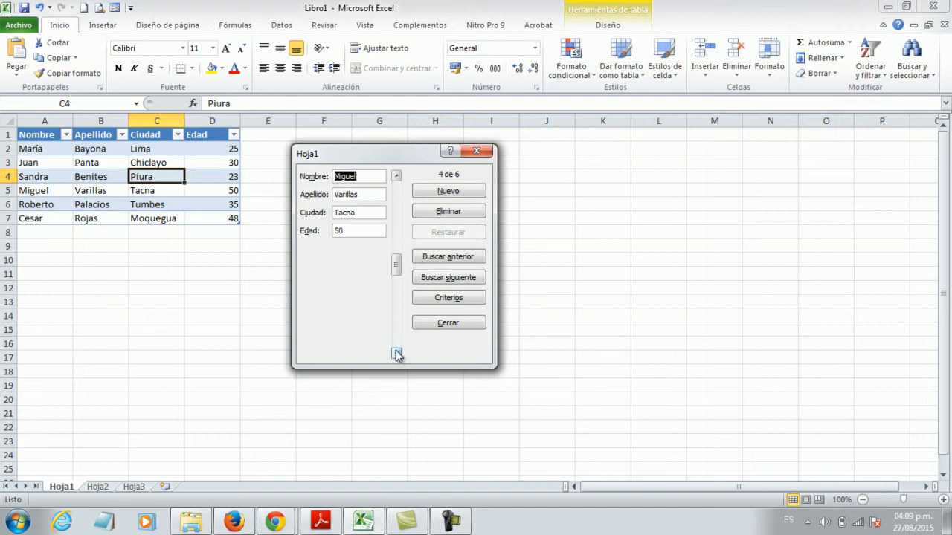
pyautogui.click(454, 213)
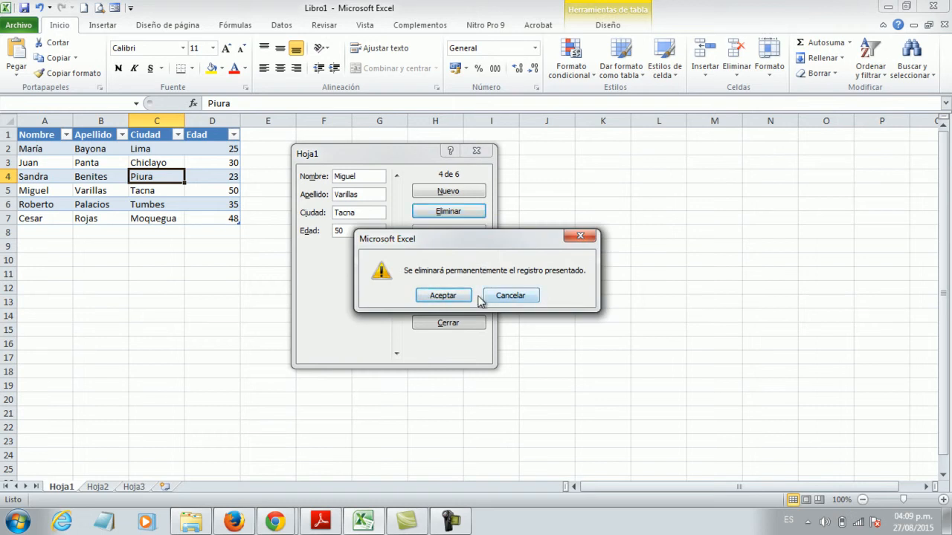
pyautogui.click(443, 296)
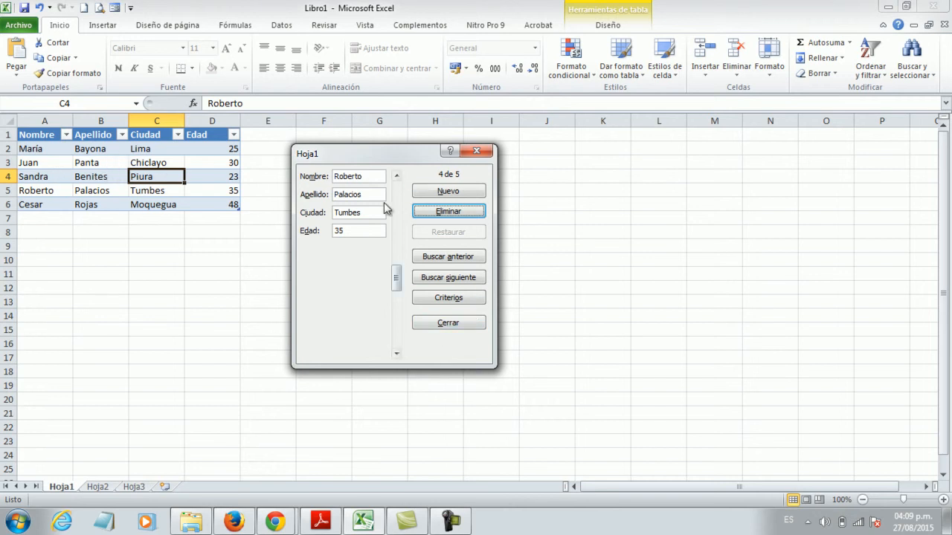
pyautogui.click(446, 325)
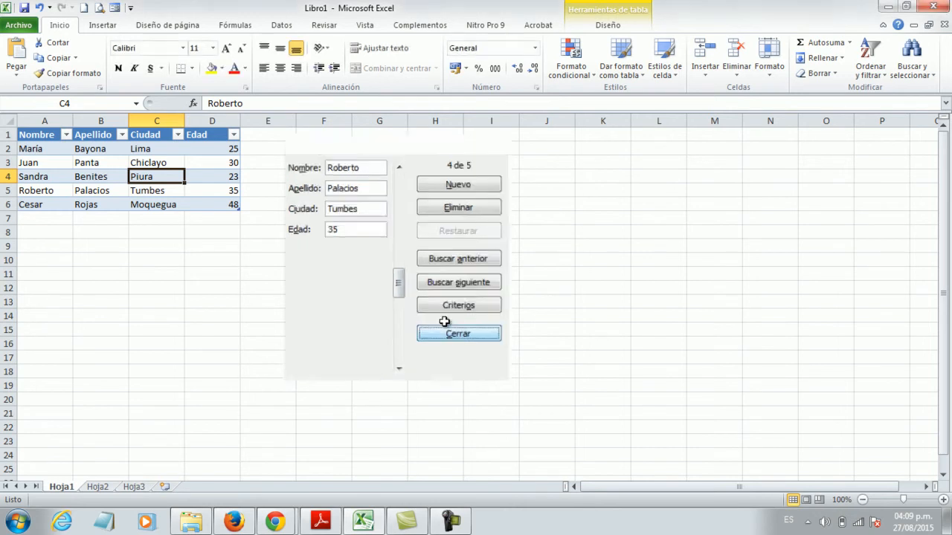
pyautogui.click(281, 185)
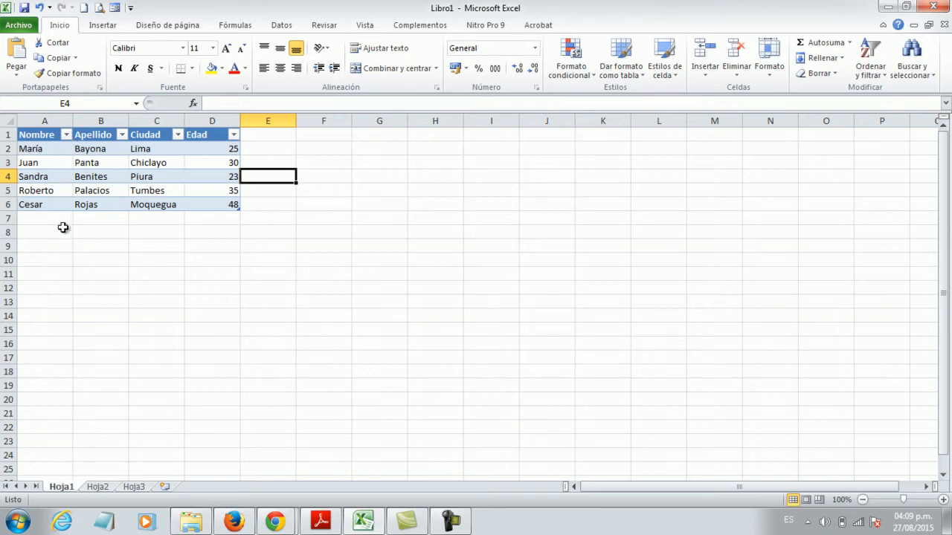
# Examine the sort and filter options of the Nombre column.
pyautogui.click(67, 135)
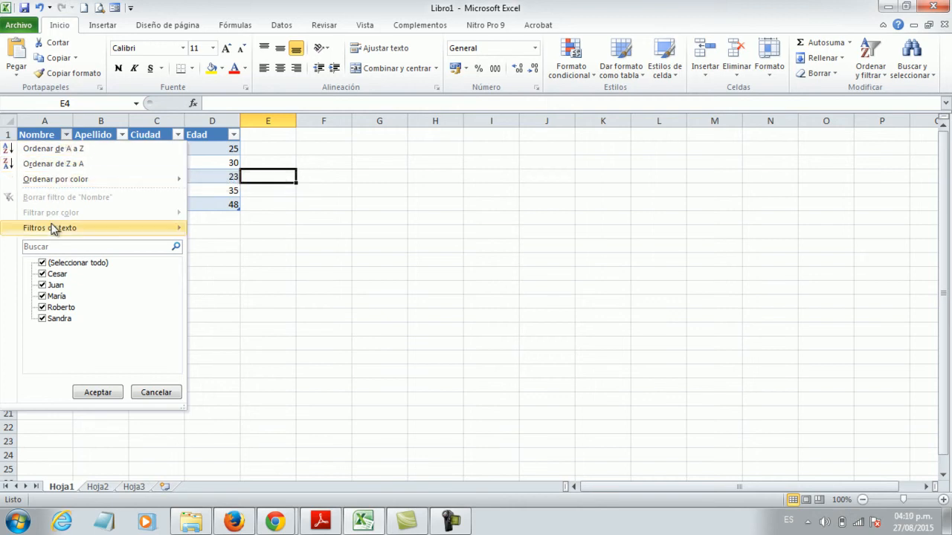
pyautogui.click(67, 136)
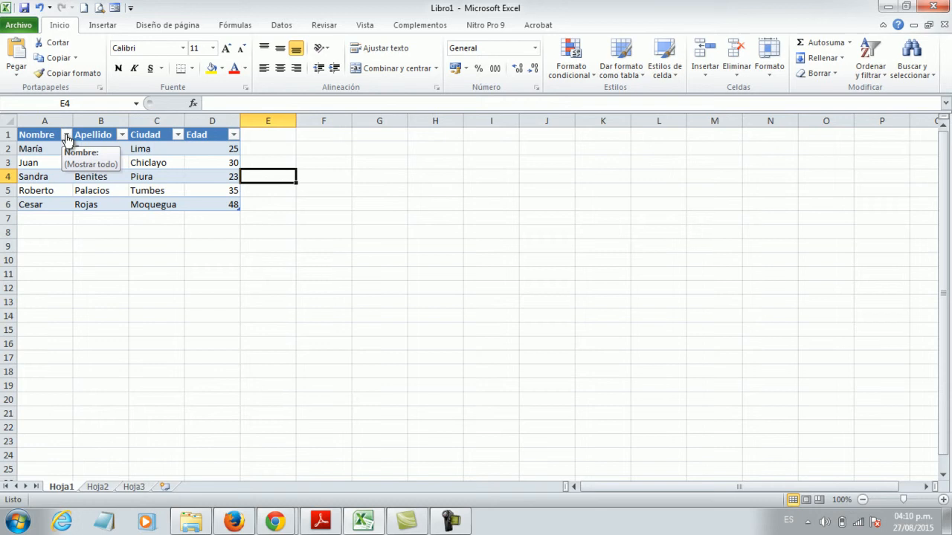
pyautogui.click(67, 136)
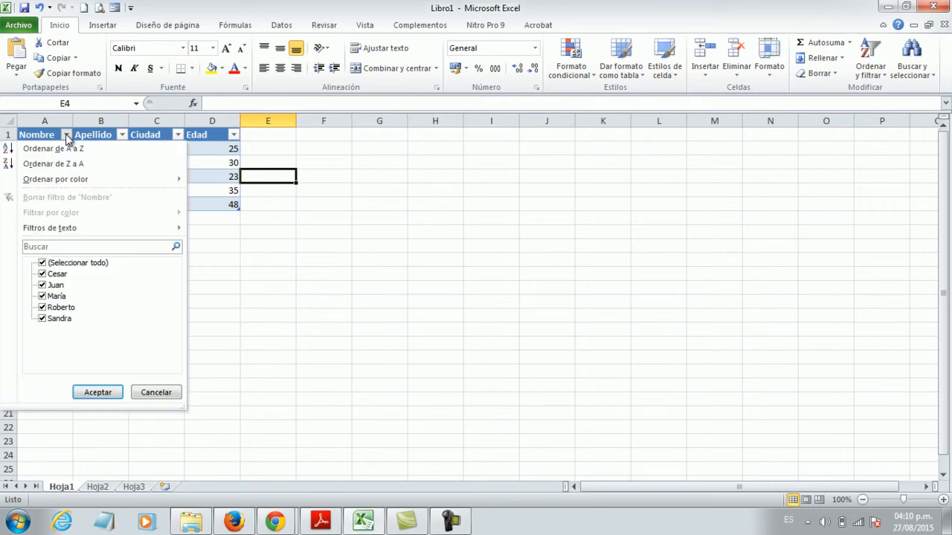
pyautogui.click(66, 136)
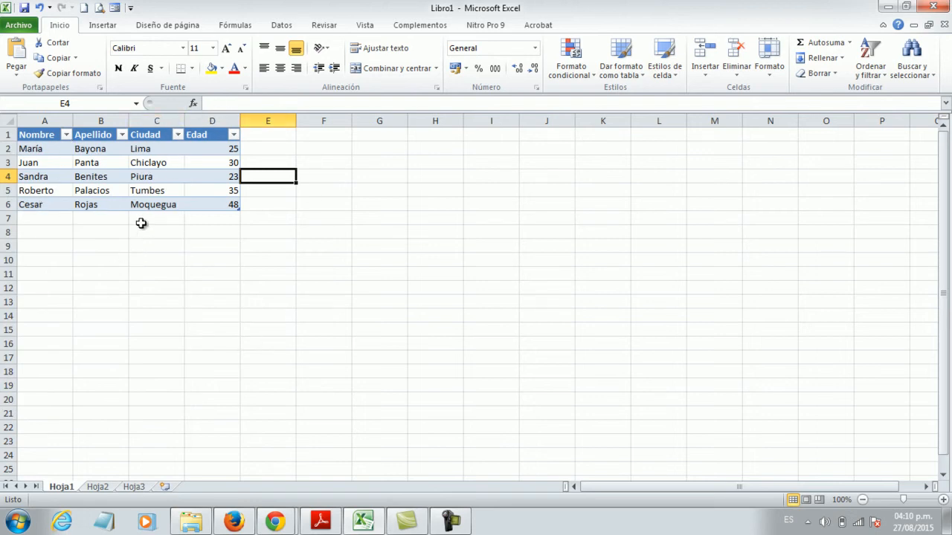
# Filter the table by the Ciudad column to show only Moquegua.
pyautogui.click(177, 135)
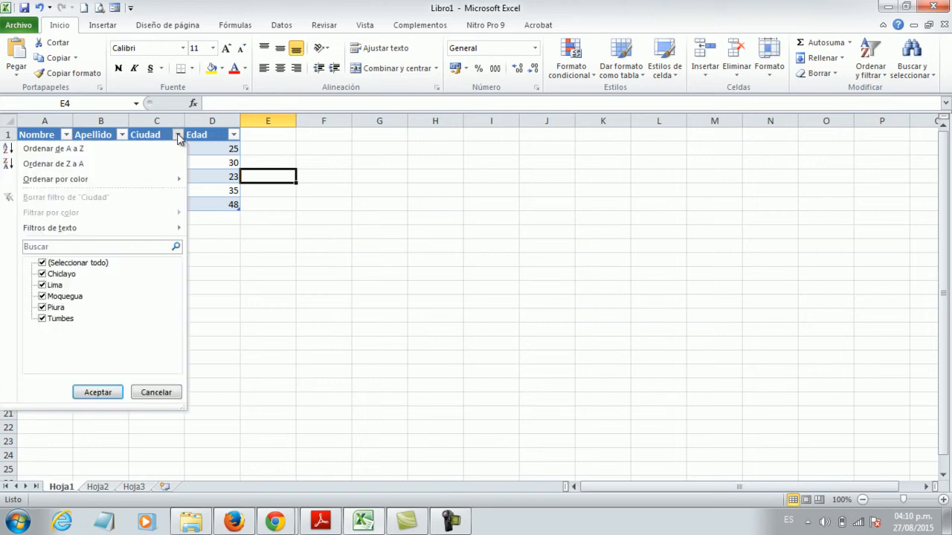
pyautogui.click(179, 138)
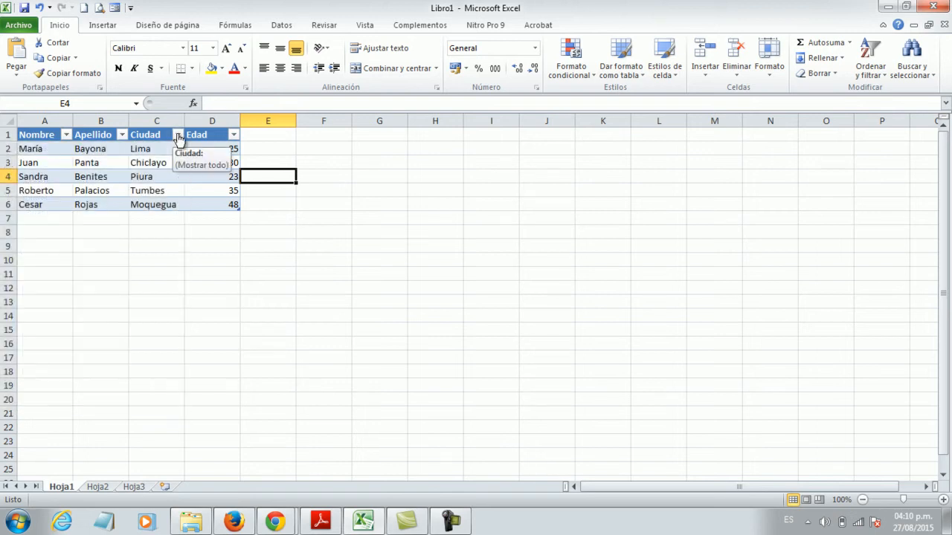
pyautogui.click(178, 138)
pyautogui.click(178, 136)
pyautogui.click(177, 135)
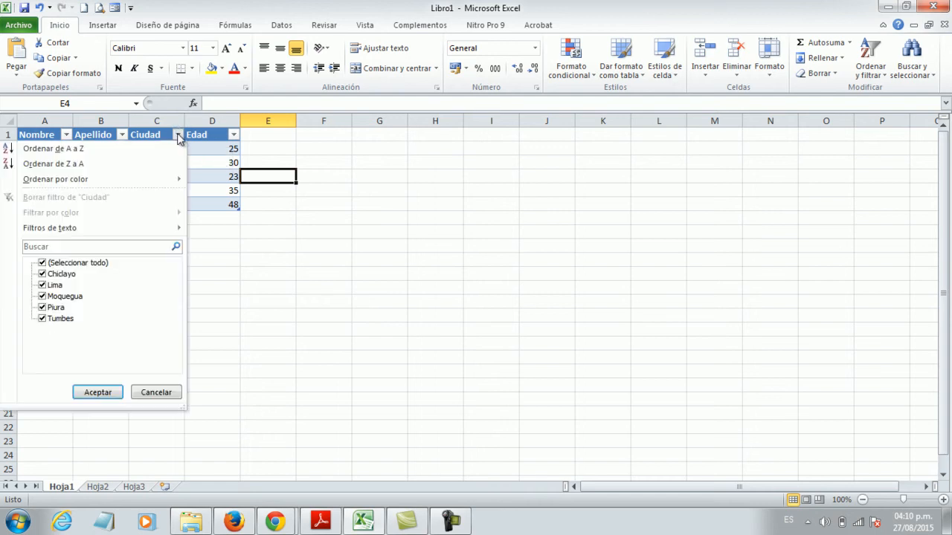
pyautogui.click(42, 263)
pyautogui.click(42, 296)
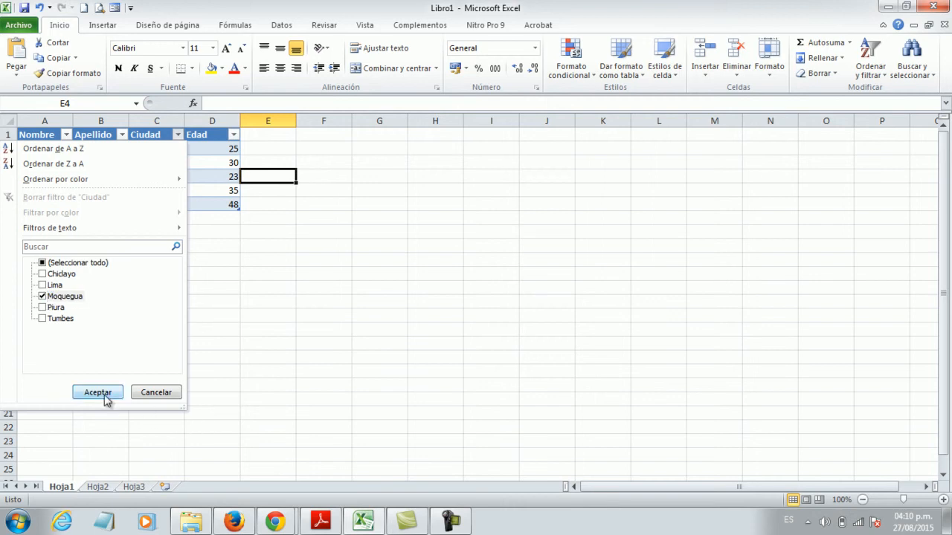
pyautogui.click(105, 396)
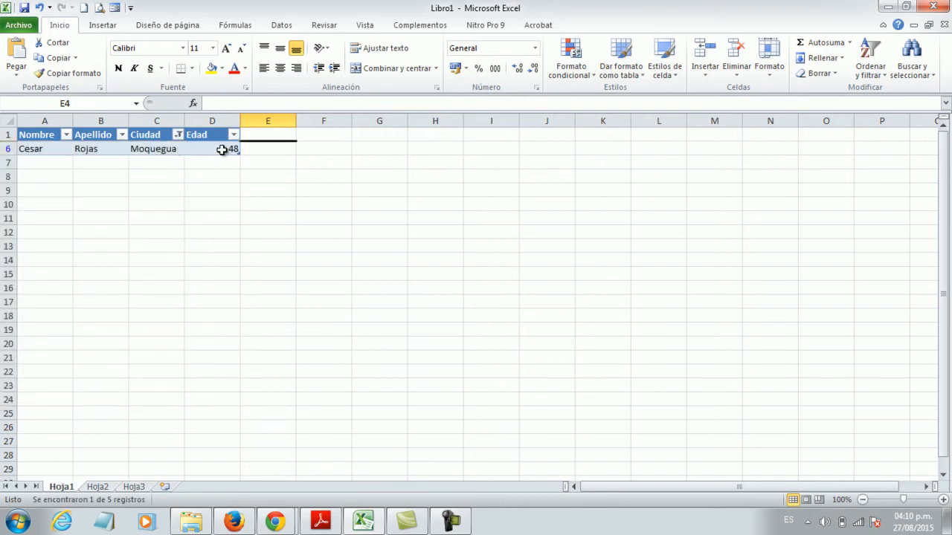
pyautogui.click(234, 135)
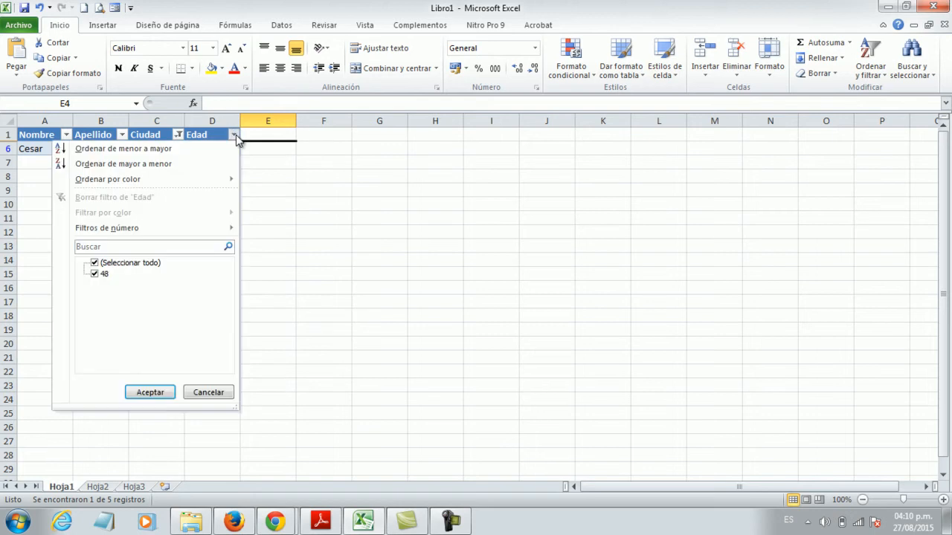
pyautogui.click(95, 274)
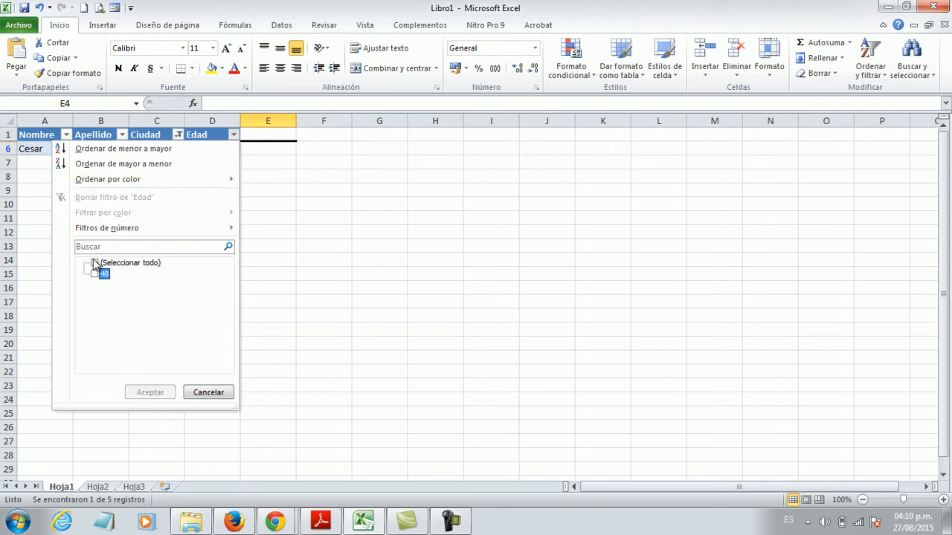
pyautogui.click(208, 392)
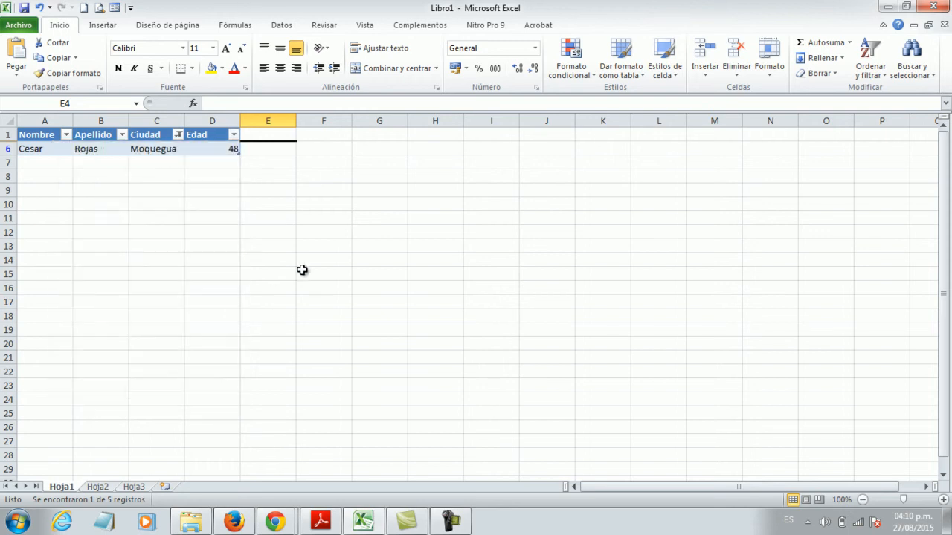
# Reselect all cities in the Ciudad filter and view the sort and filter options of the Edad column.
pyautogui.click(179, 135)
pyautogui.click(178, 135)
pyautogui.click(179, 135)
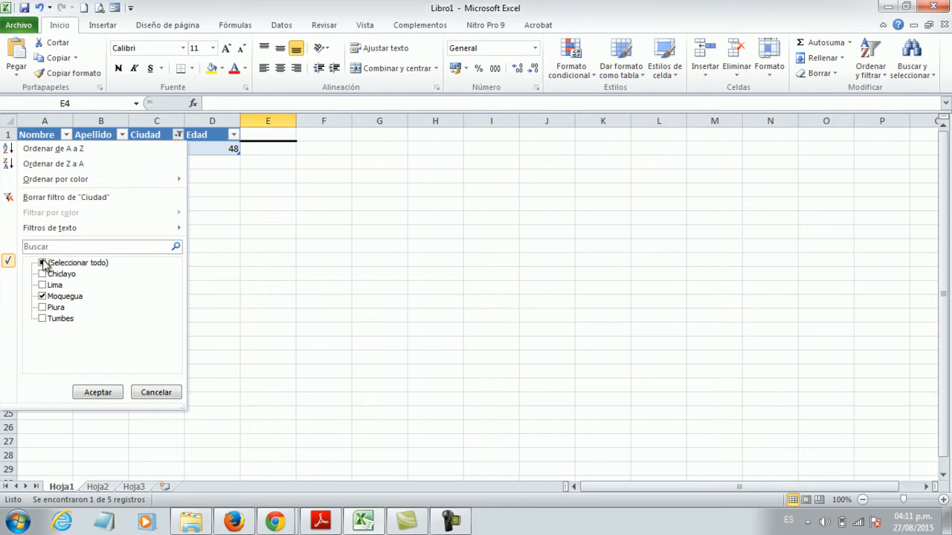
pyautogui.click(42, 264)
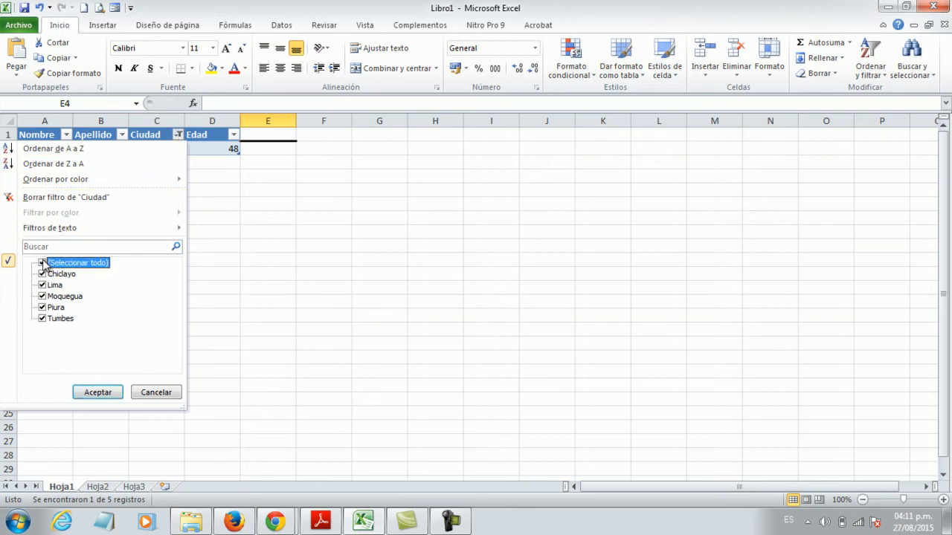
pyautogui.click(111, 394)
pyautogui.click(205, 287)
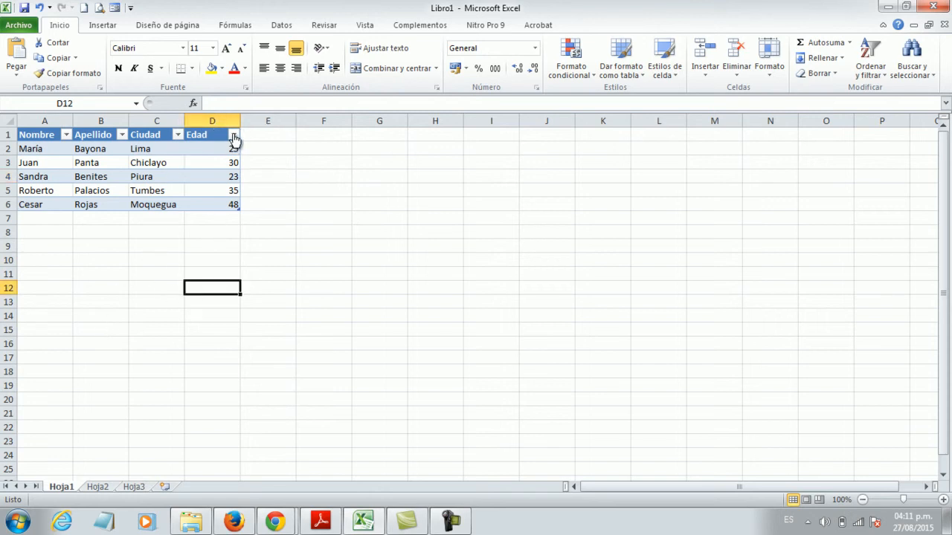
pyautogui.click(234, 136)
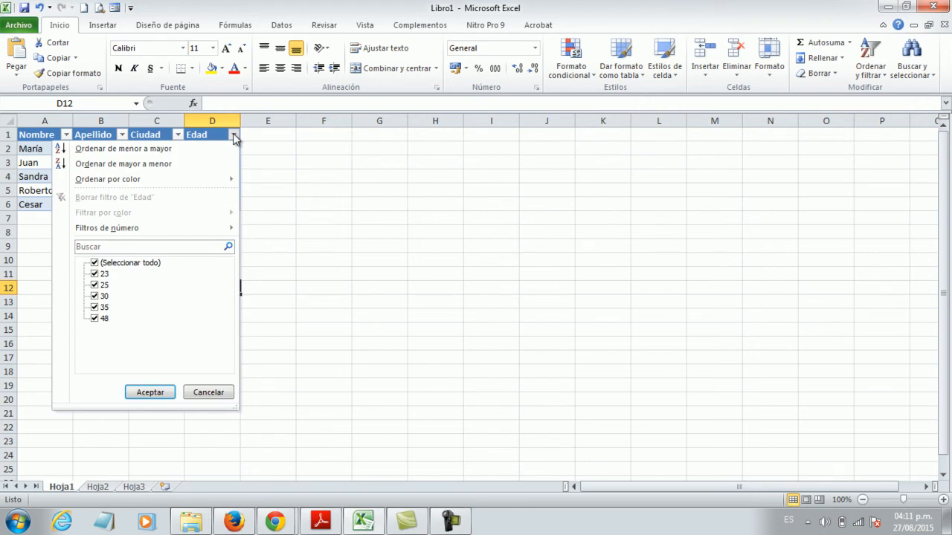
pyautogui.click(234, 136)
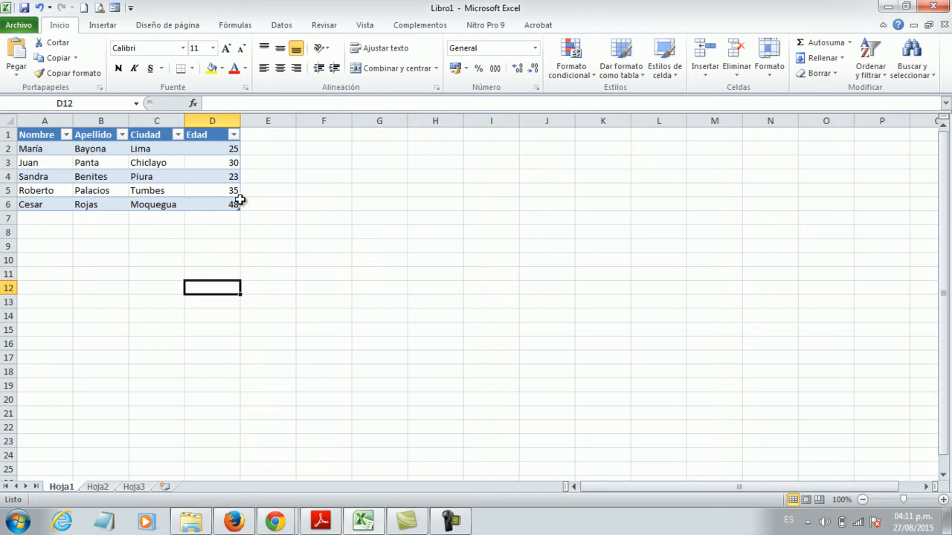
# Filter the table by the Edad column to show only ages greater than 30.
pyautogui.click(234, 136)
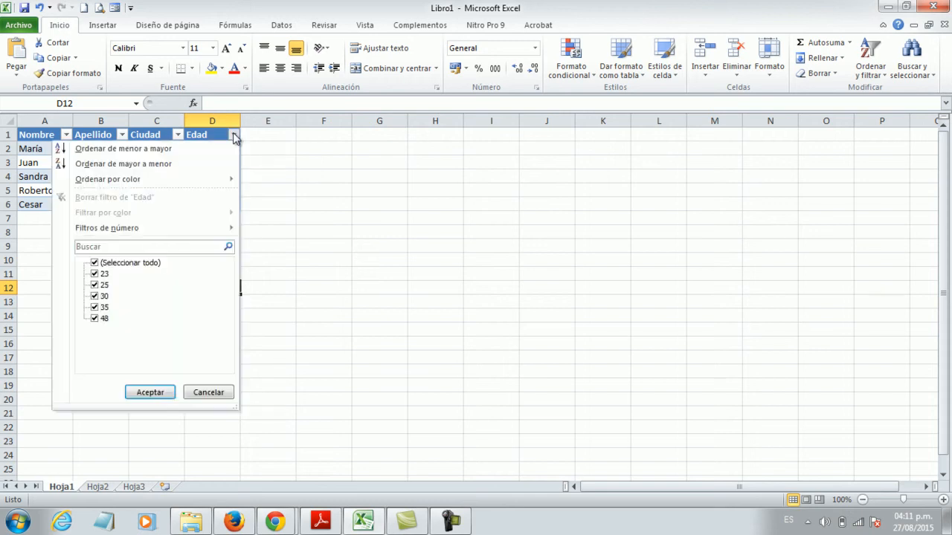
pyautogui.moveTo(182, 230)
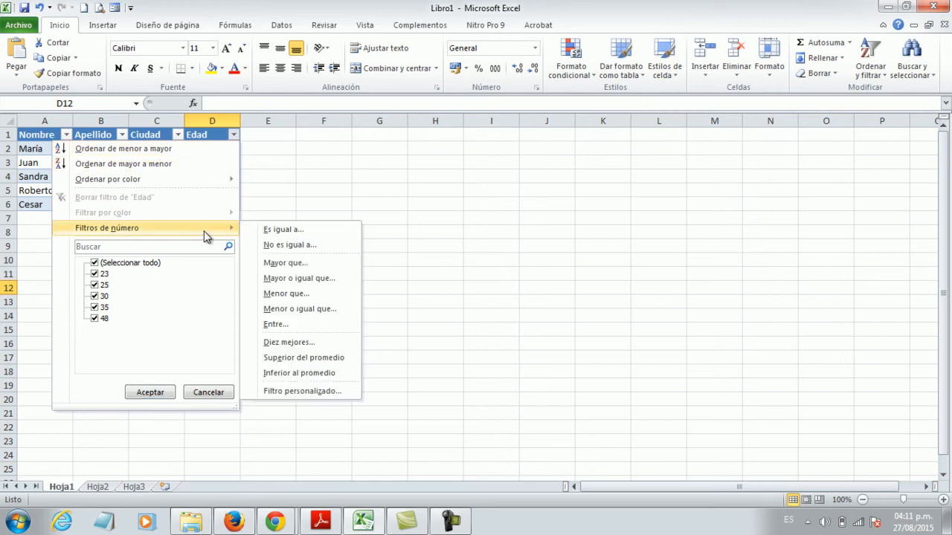
pyautogui.click(281, 264)
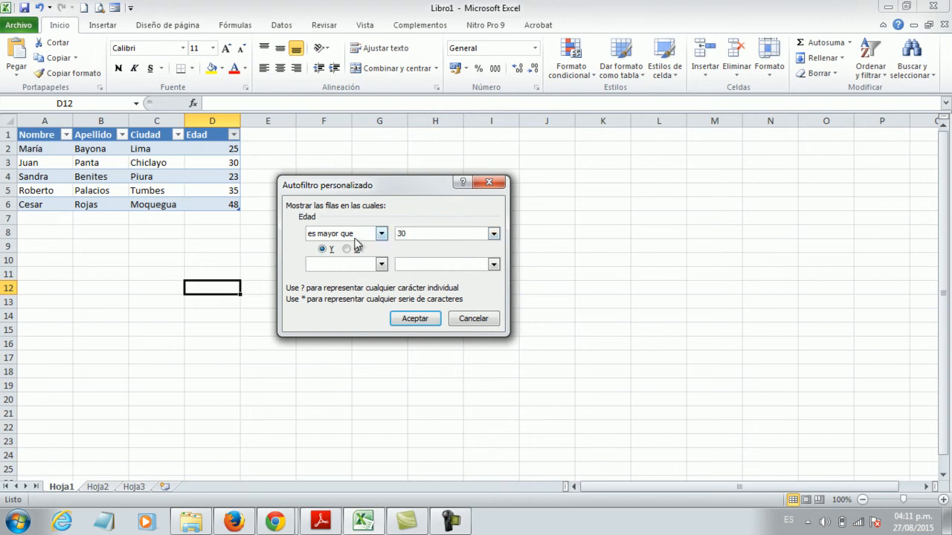
pyautogui.click(414, 319)
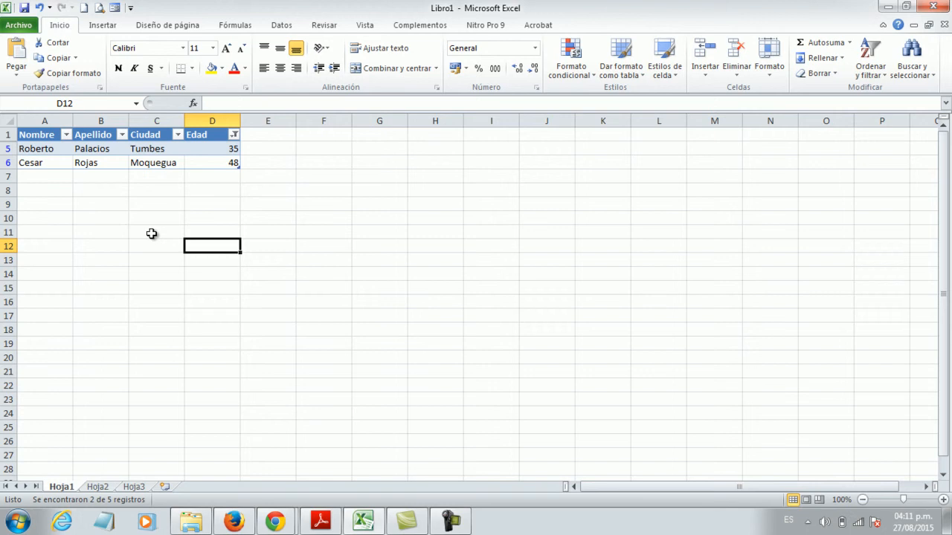
# Reselect all ages in the Edad filter to show every record again.
pyautogui.click(234, 135)
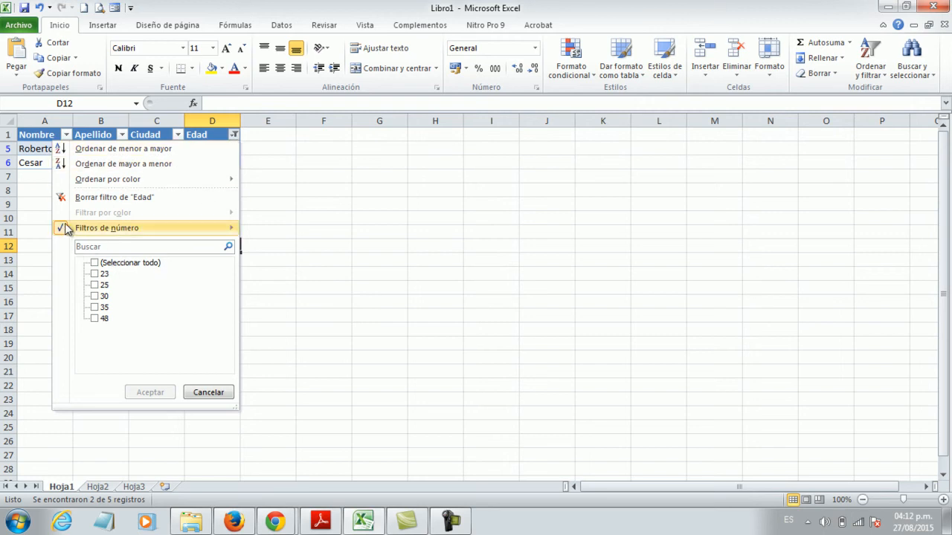
pyautogui.click(94, 264)
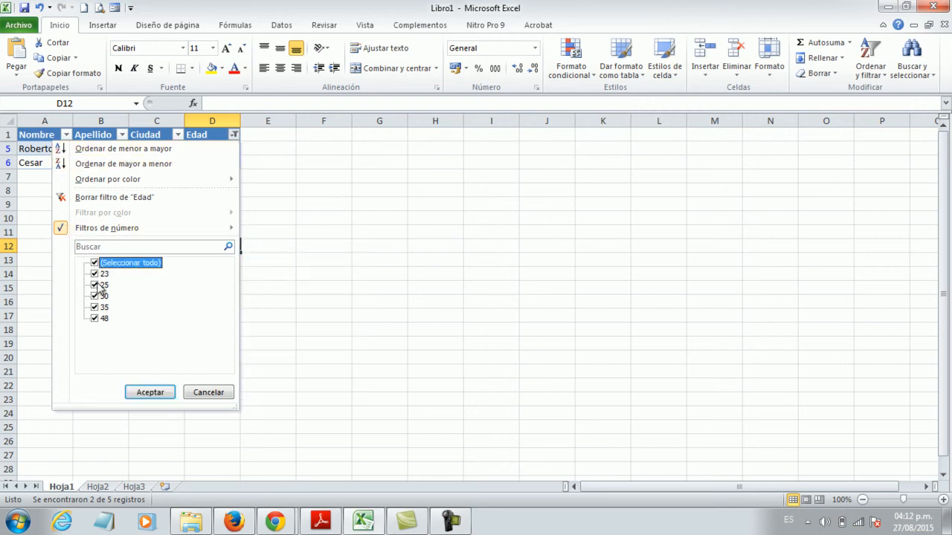
pyautogui.click(150, 392)
pyautogui.click(152, 245)
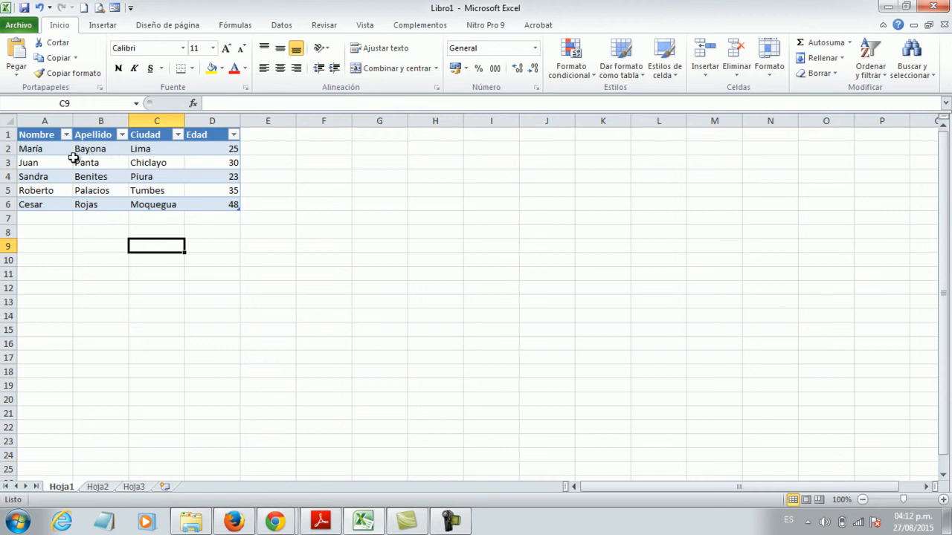
# Sort the table by the Apellido column from A to Z.
pyautogui.click(121, 135)
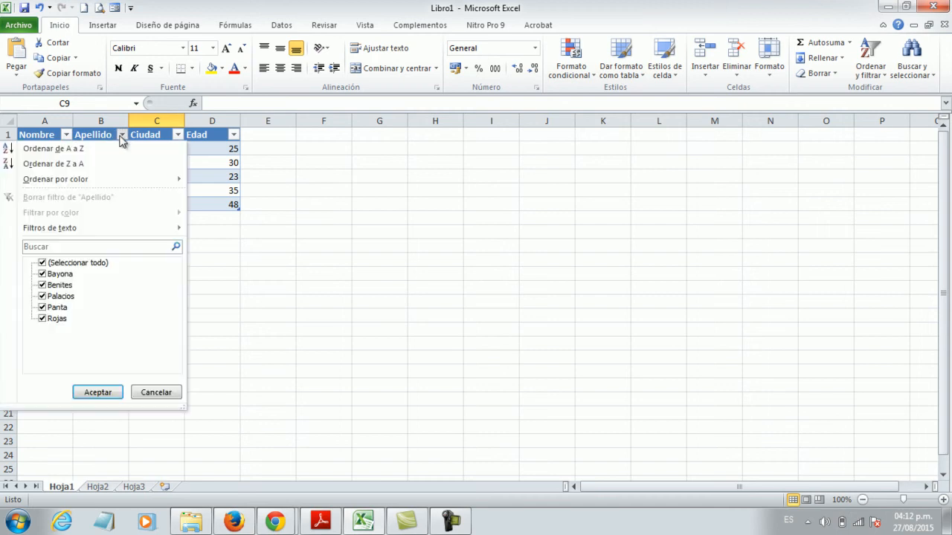
pyautogui.click(57, 151)
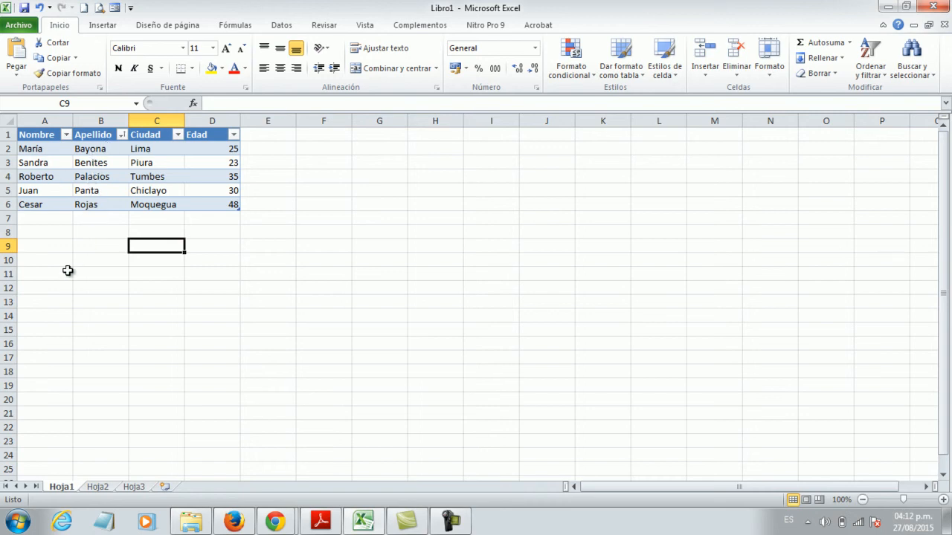
pyautogui.click(303, 276)
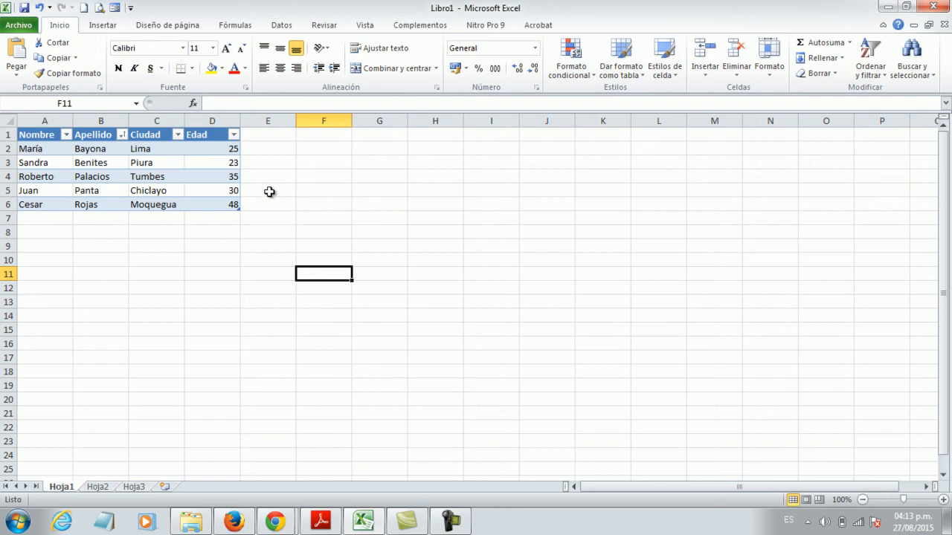
pyautogui.click(448, 525)
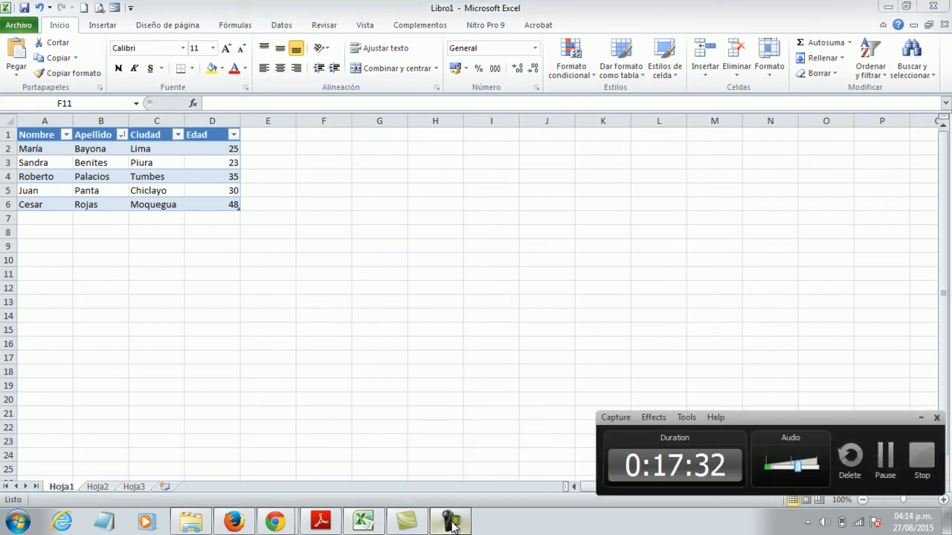